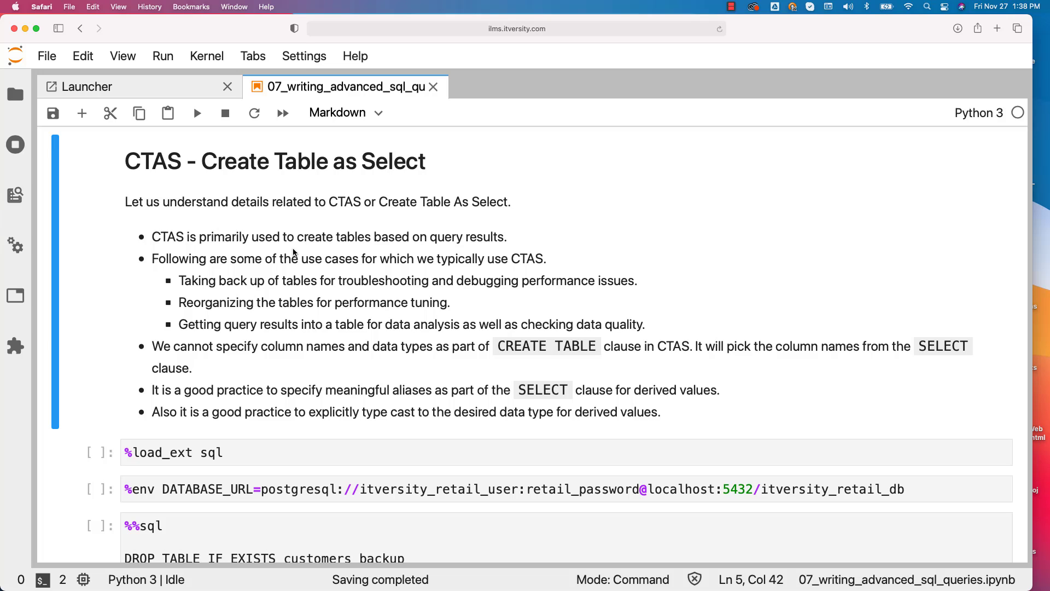
Highlight the CTAS explanation text and its backup and performance-tuning use-case bullets while reading.
left_click_drag(313, 240, 510, 242)
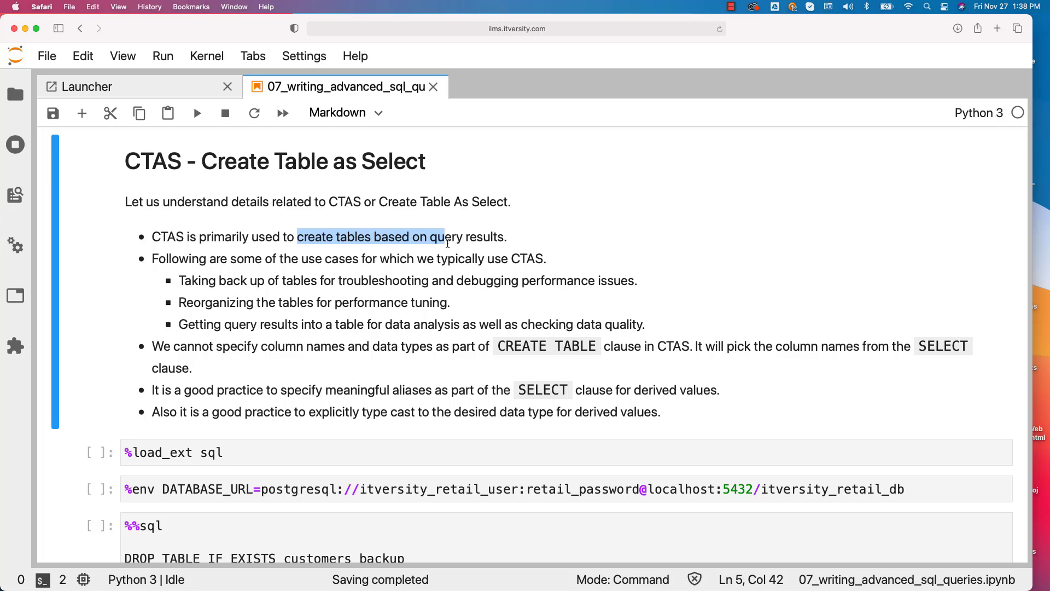
left_click(301, 264)
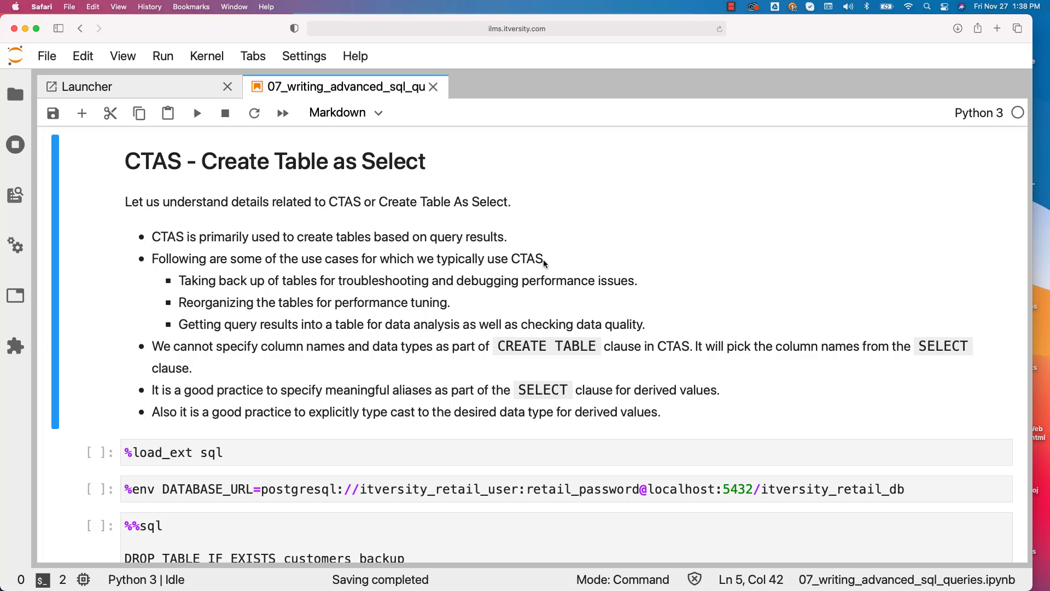
left_click_drag(544, 260, 513, 261)
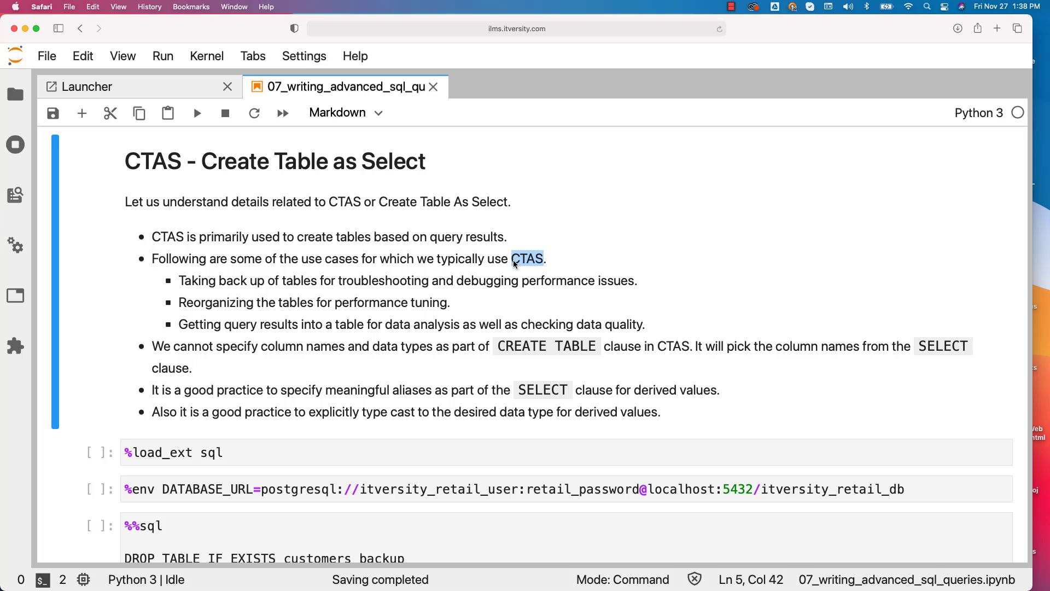
left_click(194, 285)
double_click(196, 280)
left_click_drag(215, 282, 614, 293)
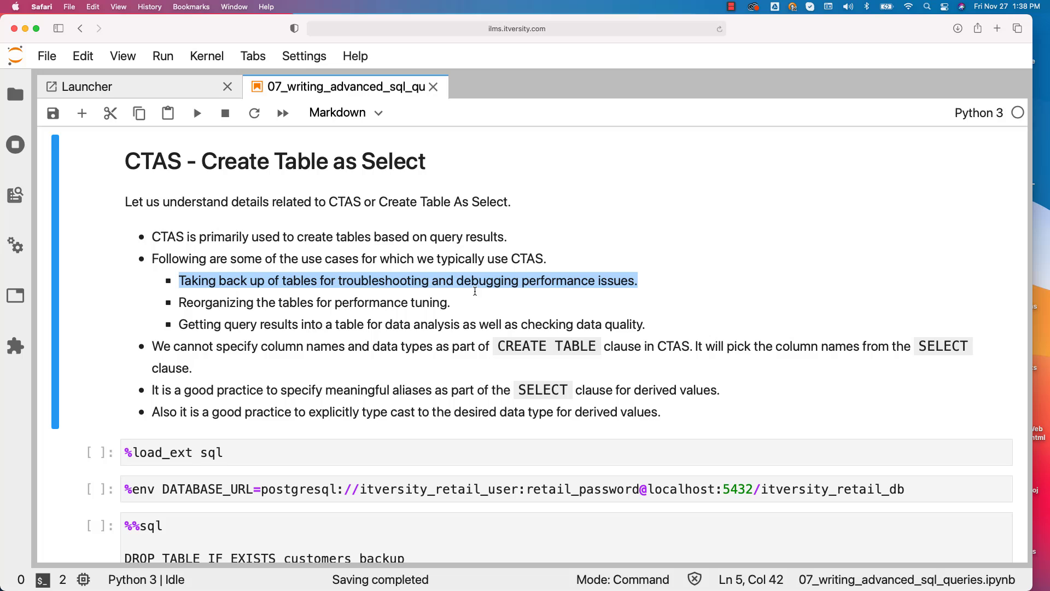
left_click(614, 293)
mouse_move(451, 303)
left_mouse_down()
mouse_move(180, 308)
mouse_move(200, 328)
mouse_move(649, 327)
left_mouse_up()
left_click(576, 300)
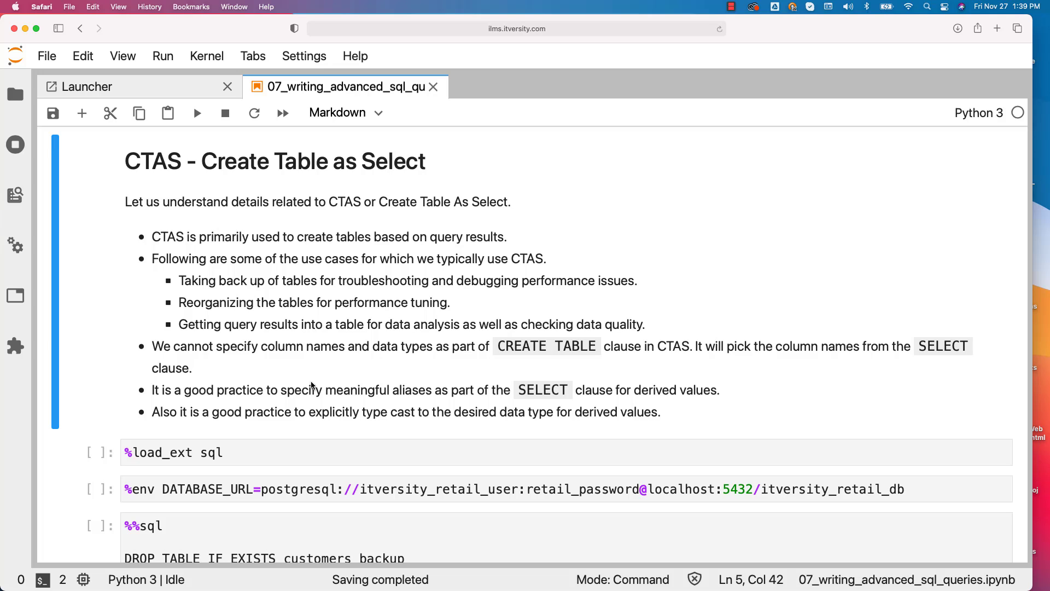
Run the %load_ext sql and %env connection cells, then drop customers_backup if it exists.
left_click(243, 455)
key("shift+Return")
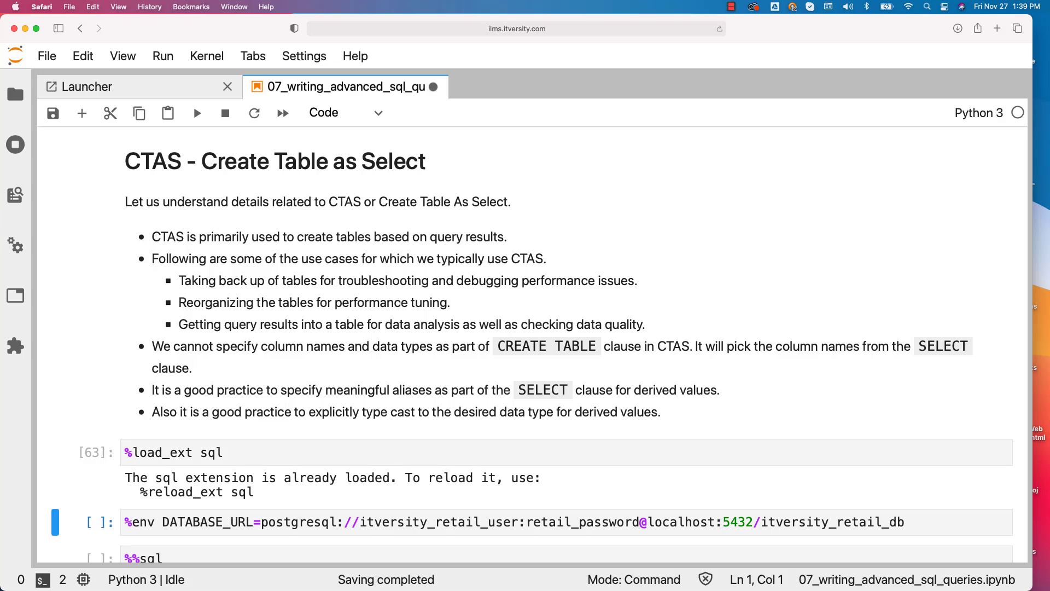
key("shift+Return")
scroll(254, 461, "down", 4)
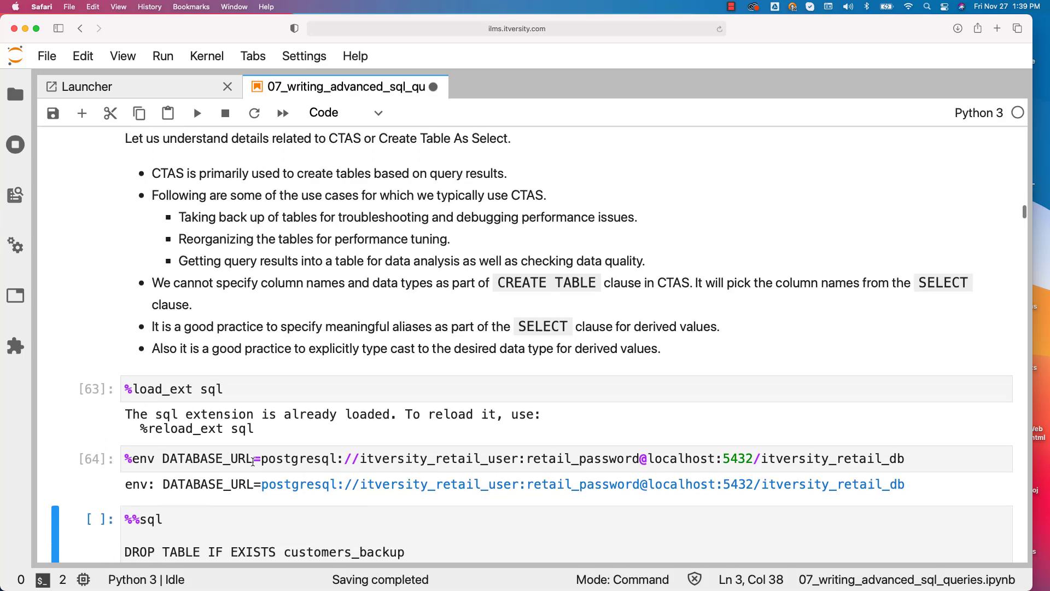
left_click(234, 429)
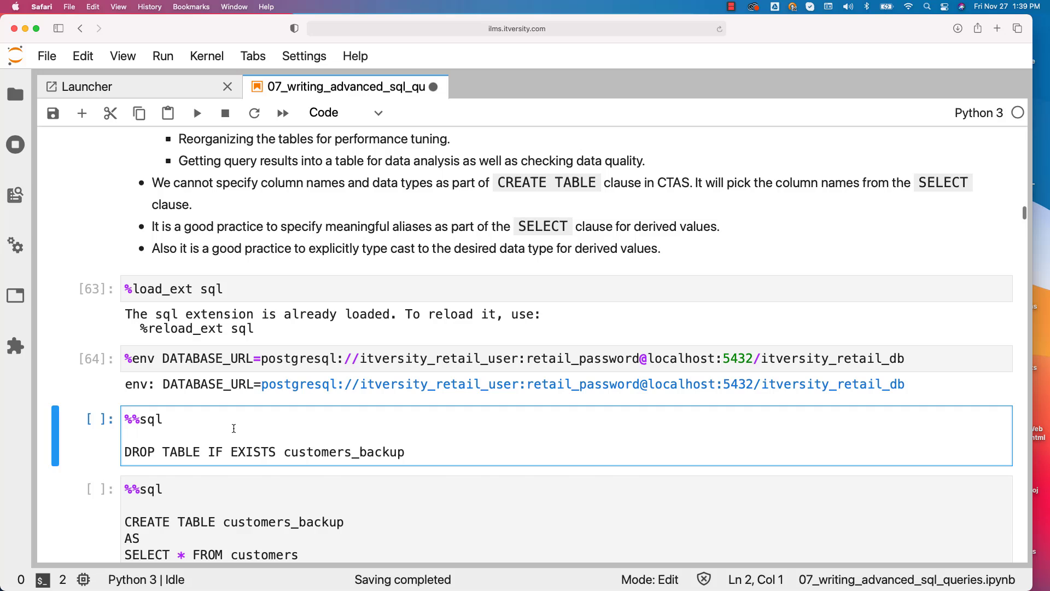
key("shift+Return")
scroll(309, 472, "up", 1)
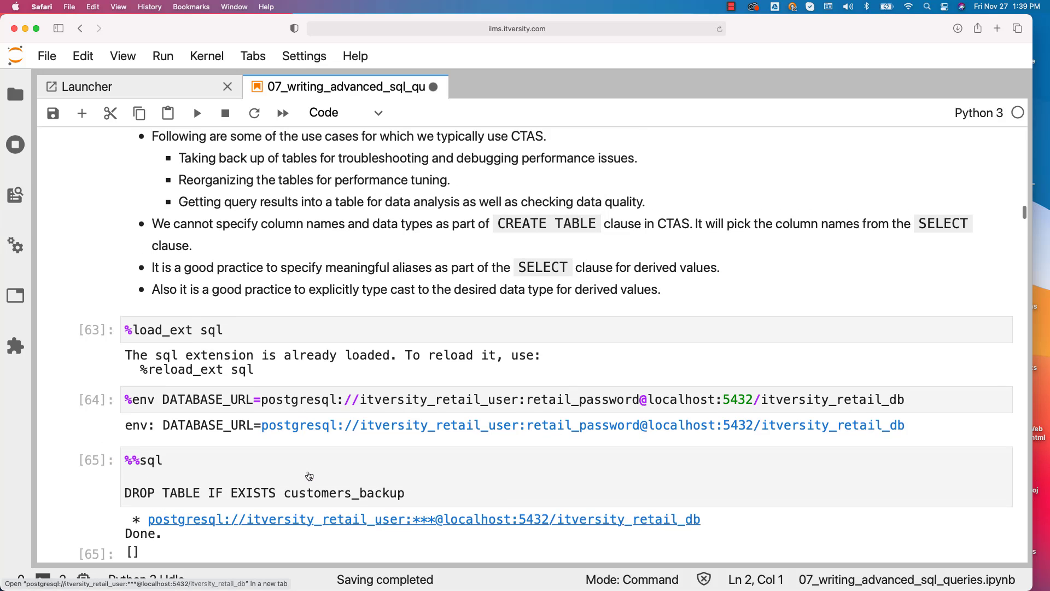
scroll(309, 472, "down", 3)
scroll(308, 472, "down", 1)
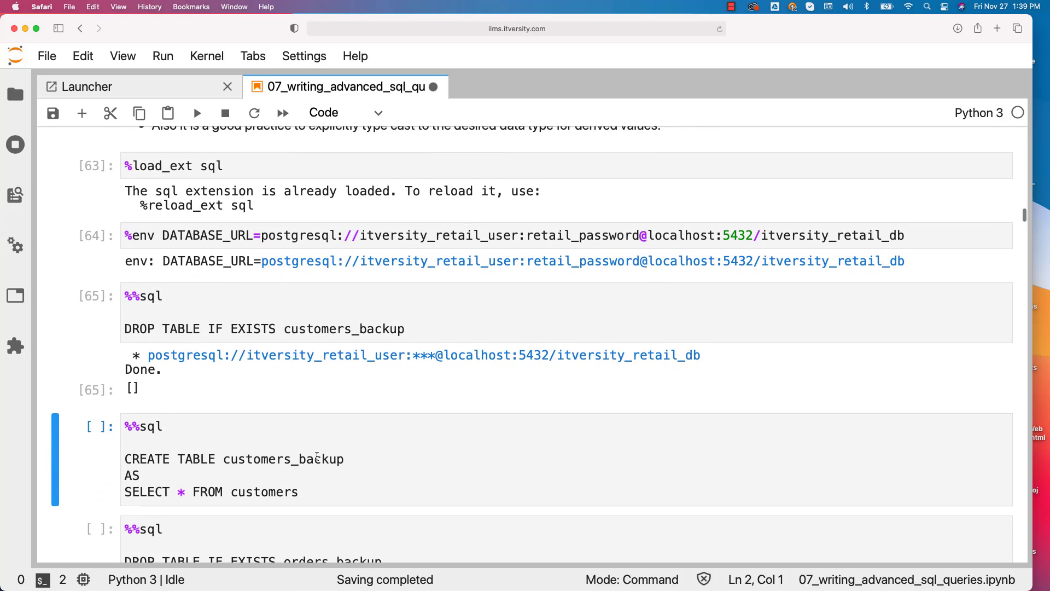
Run CREATE TABLE customers_backup AS SELECT * FROM customers, affecting 12435 rows.
double_click(322, 460)
left_click(330, 479)
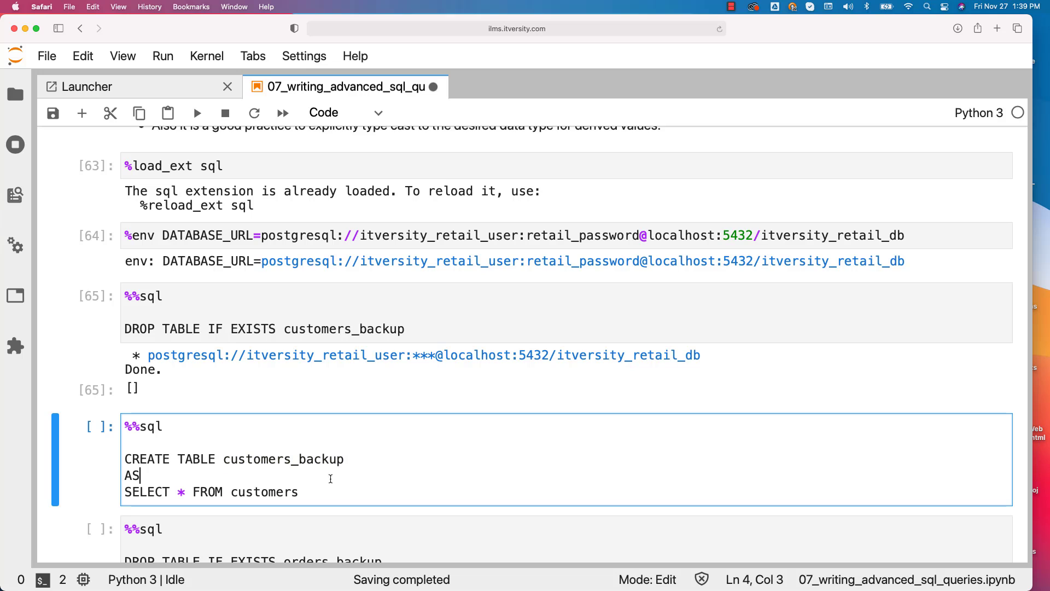
scroll(318, 496, "down", 1)
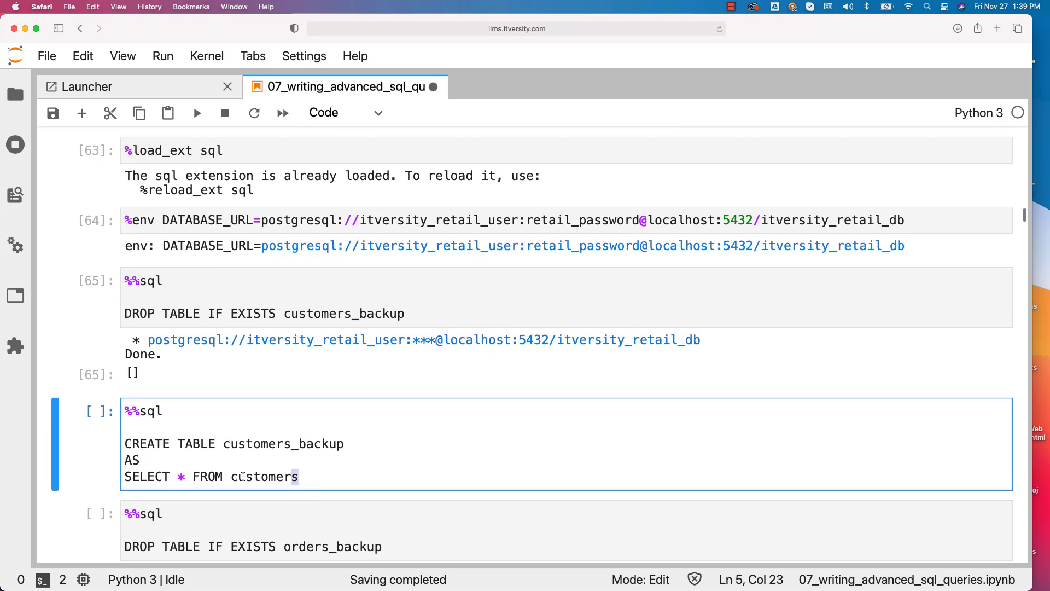
mouse_move(303, 478)
left_mouse_down()
mouse_move(138, 463)
mouse_move(125, 445)
left_mouse_up()
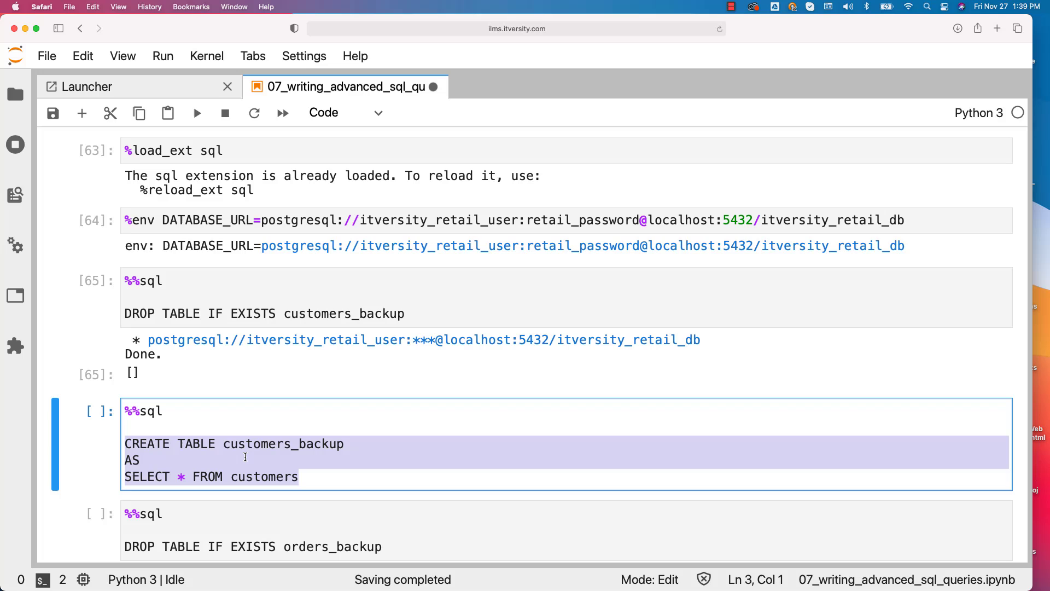
left_click(309, 480)
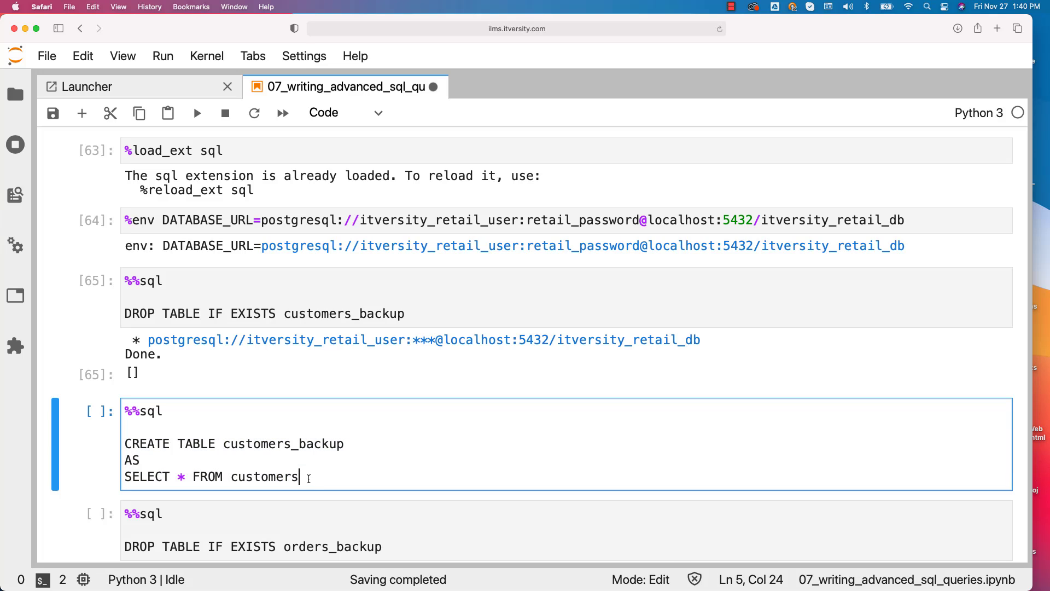
left_click_drag(301, 477, 118, 477)
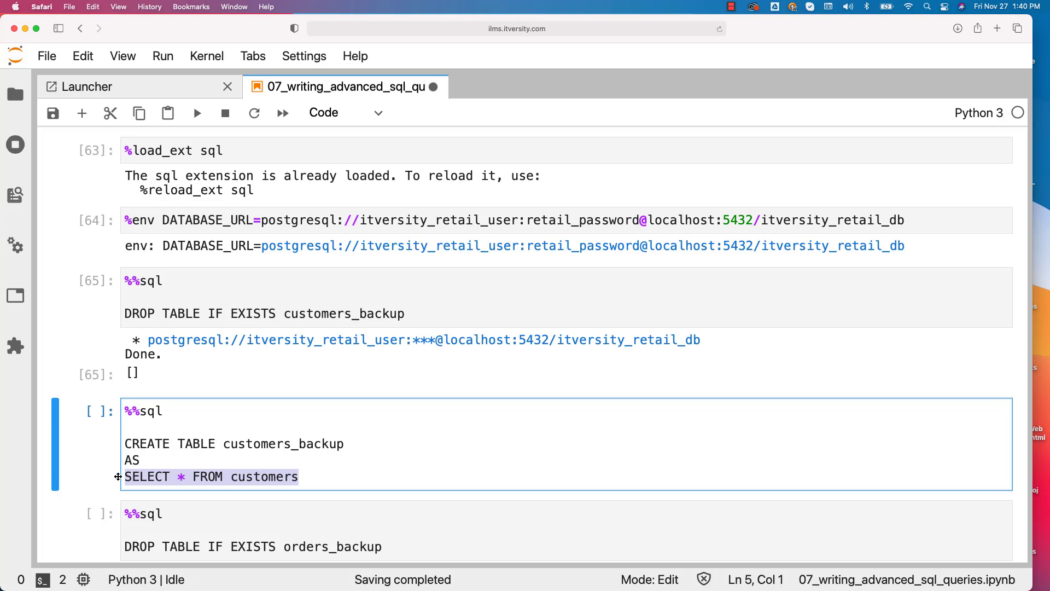
key("shift+Return")
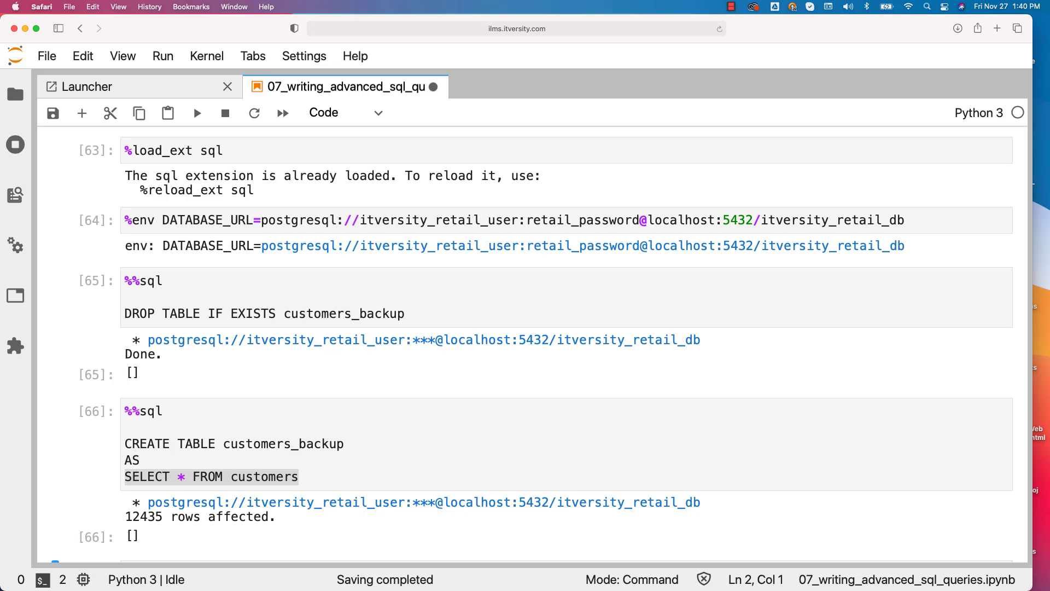
Switch to the iTerm2 terminal and clear its screen.
key("super+Tab")
key("Tab")
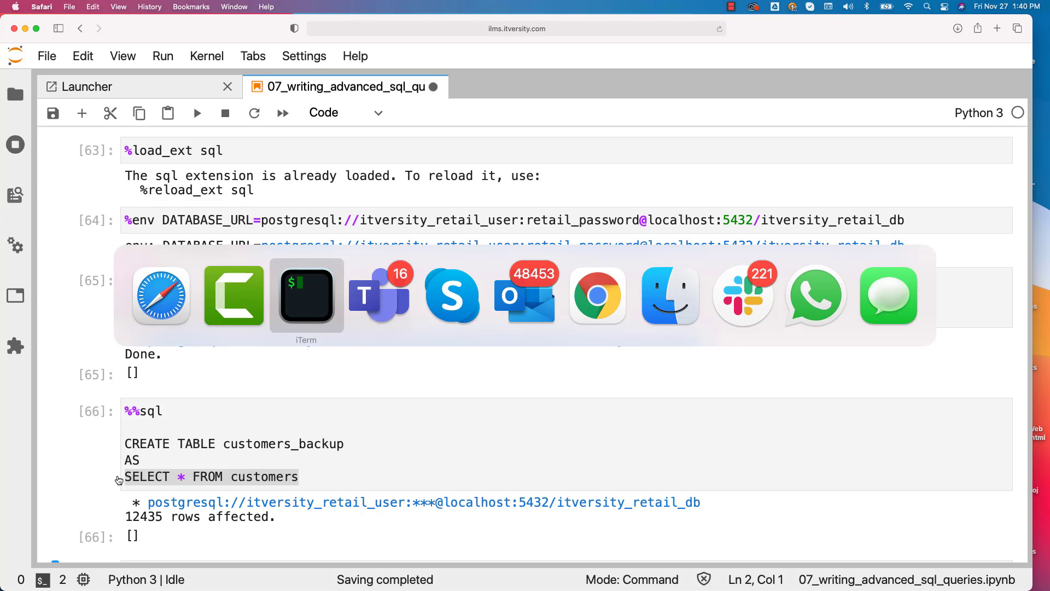
key("super")
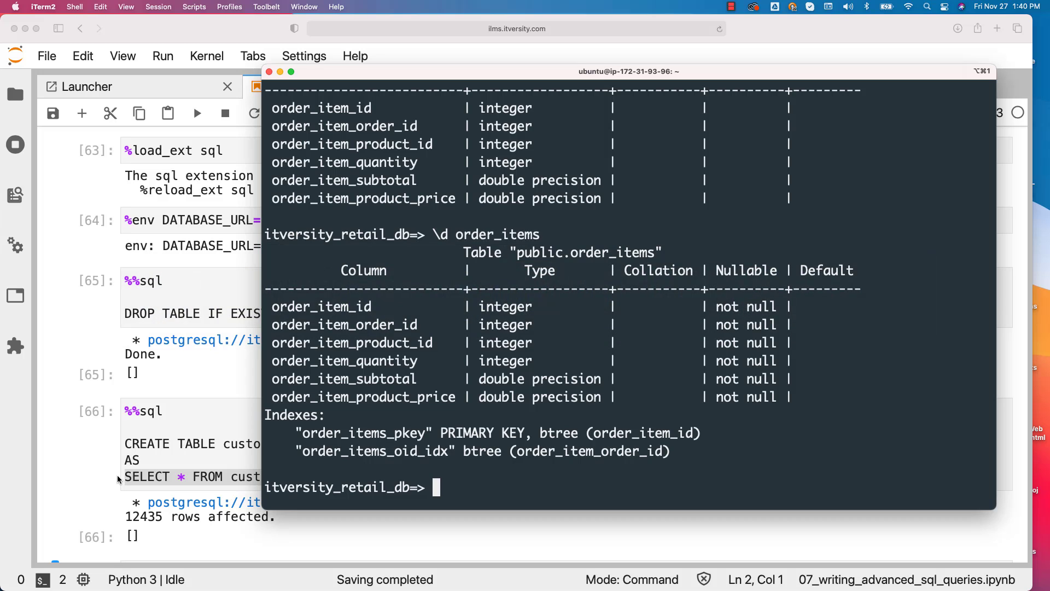
key("ctrl+l")
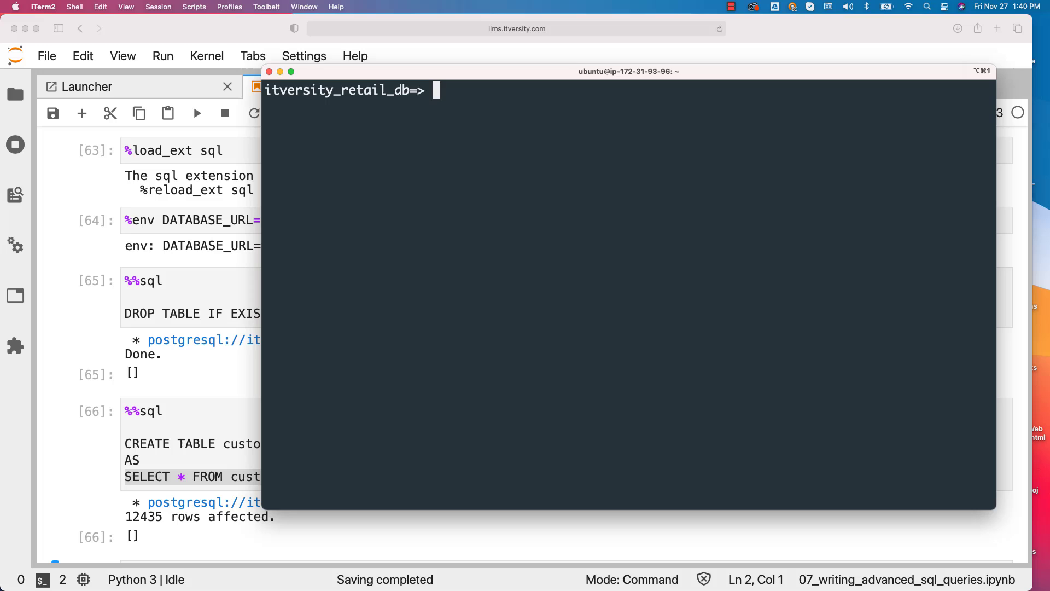
type("\\q")
Quit psql and reconnect to itversity_retail_db with the recalled psql command and password.
key("Return")
key("Up")
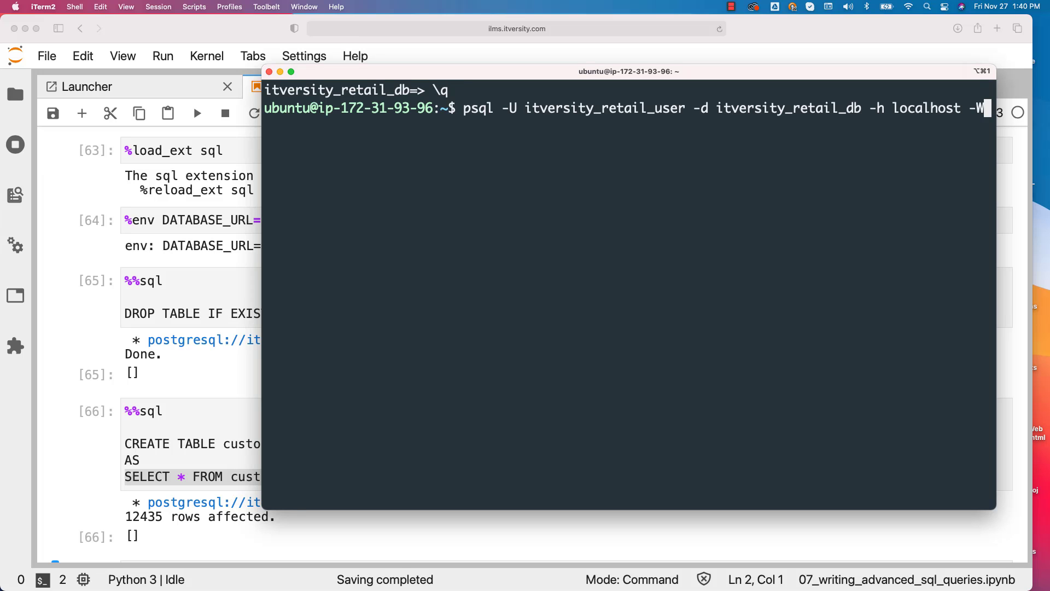
key("Return")
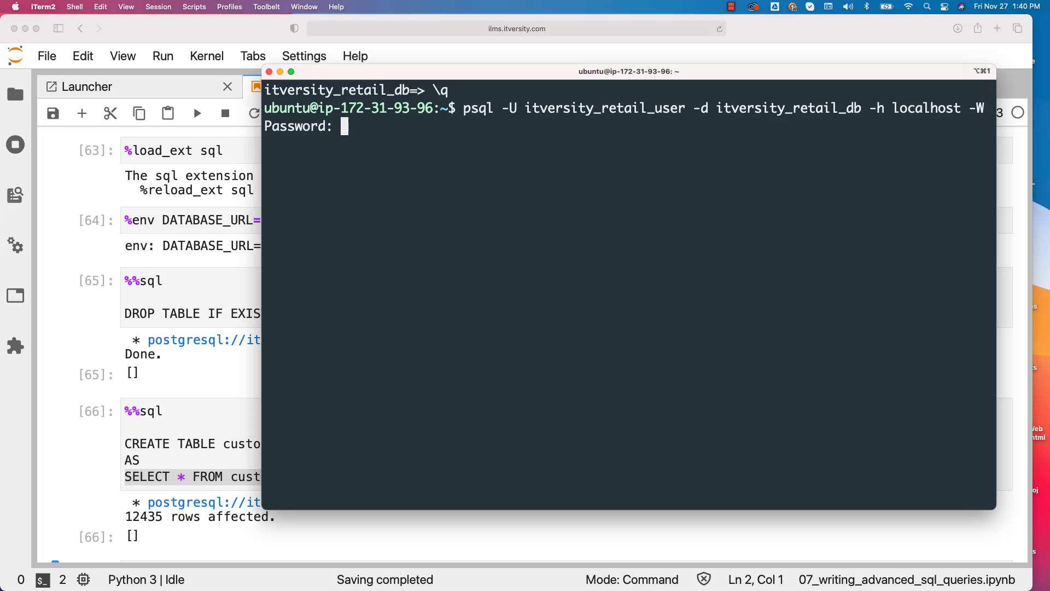
key("Return")
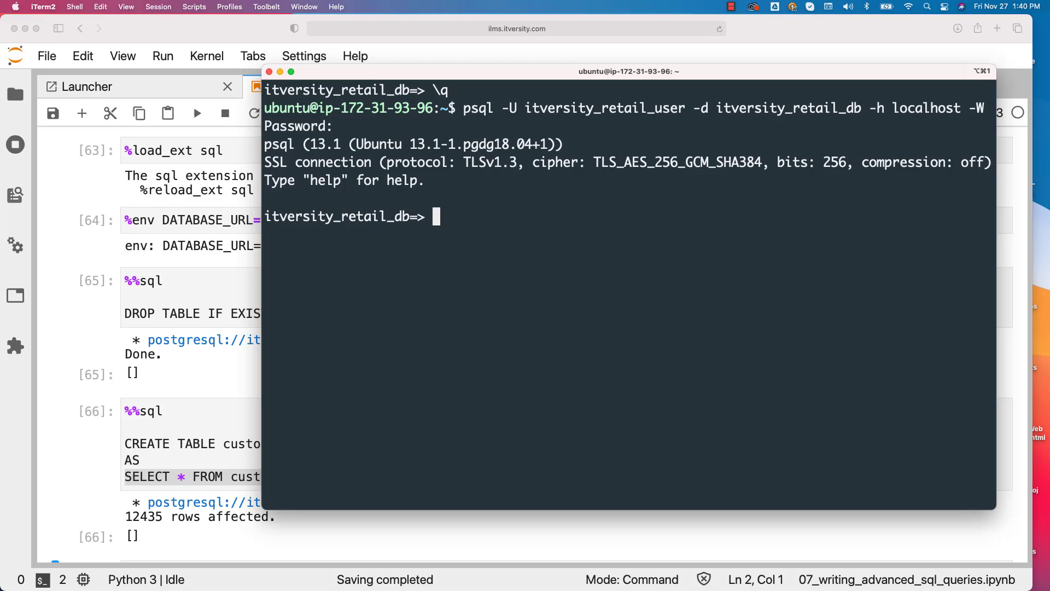
type("\\d")
type(" customers")
Describe customers with \d and highlight its column names, types, not-null constraints and customers_pkey index.
key("Return")
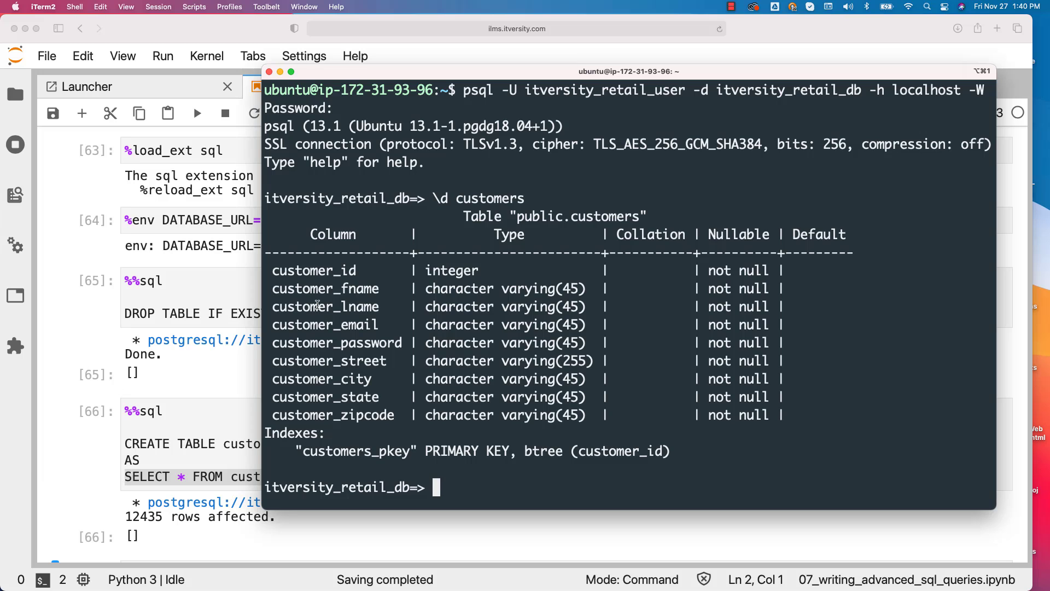
right_click(268, 272)
key("Escape")
left_click_drag(273, 269, 406, 413)
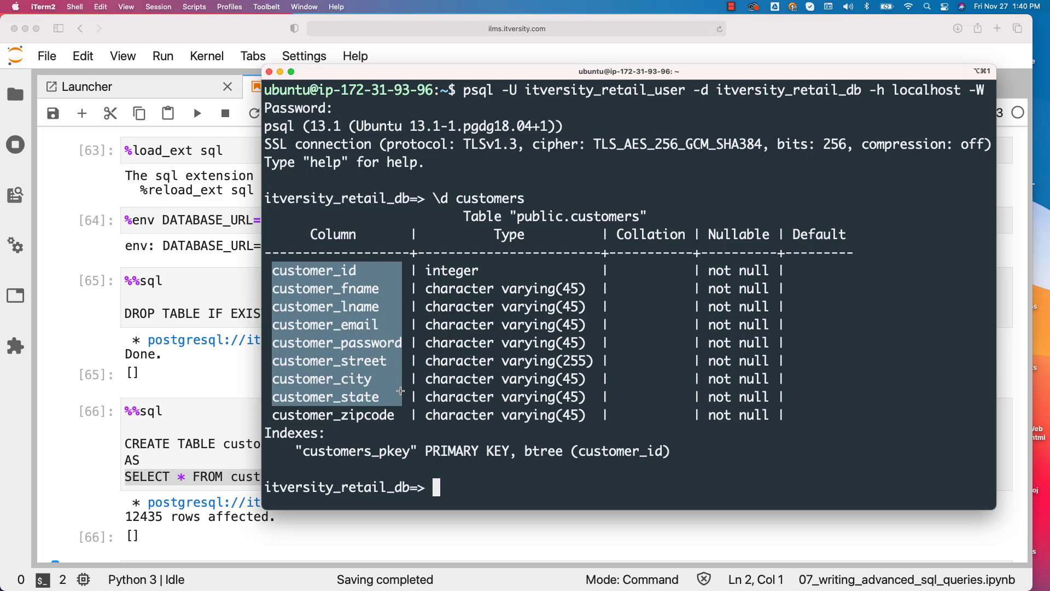
left_click(447, 374)
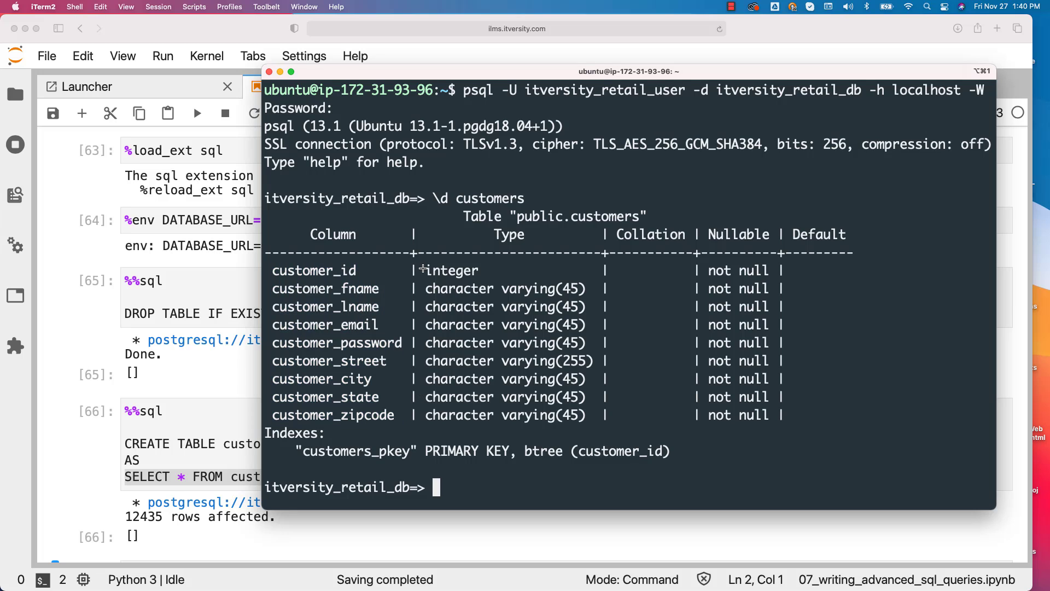
left_click_drag(424, 269, 558, 392)
mouse_move(707, 265)
left_mouse_down()
mouse_move(776, 343)
mouse_move(776, 413)
left_mouse_up()
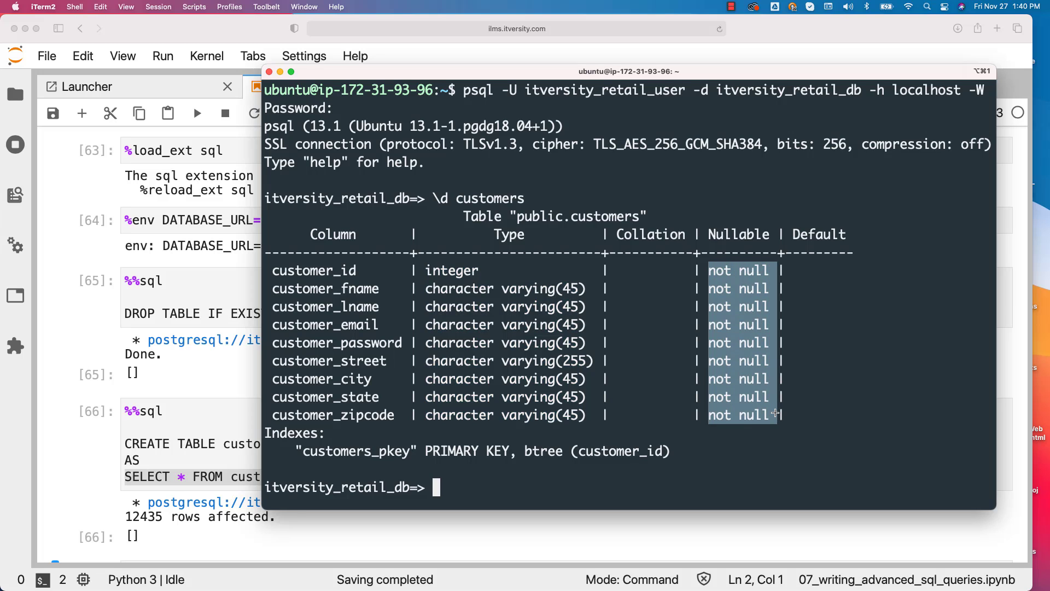
left_click(285, 443)
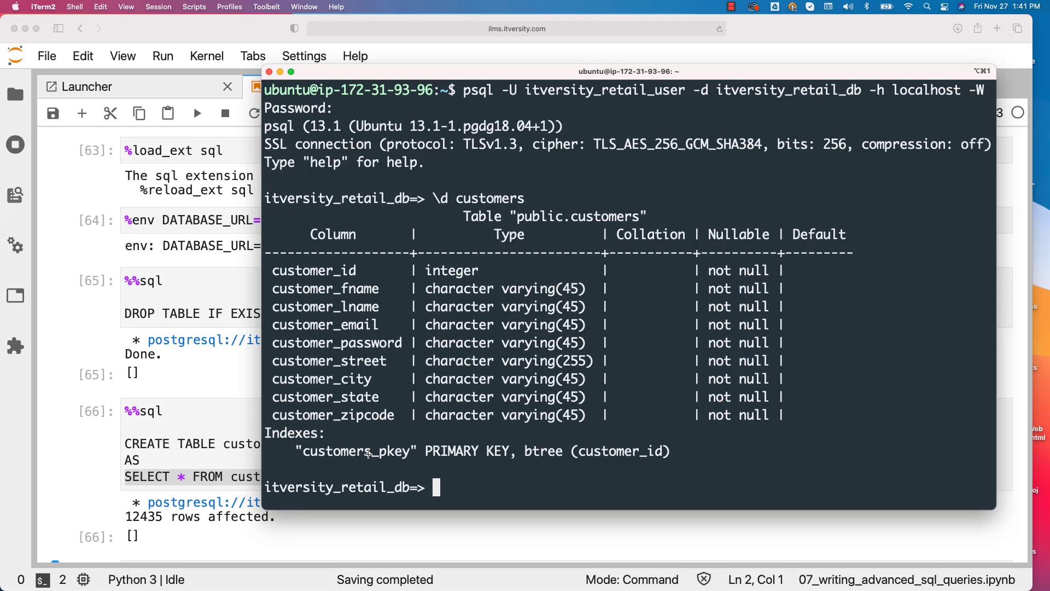
left_click_drag(680, 454, 482, 467)
type("[A")
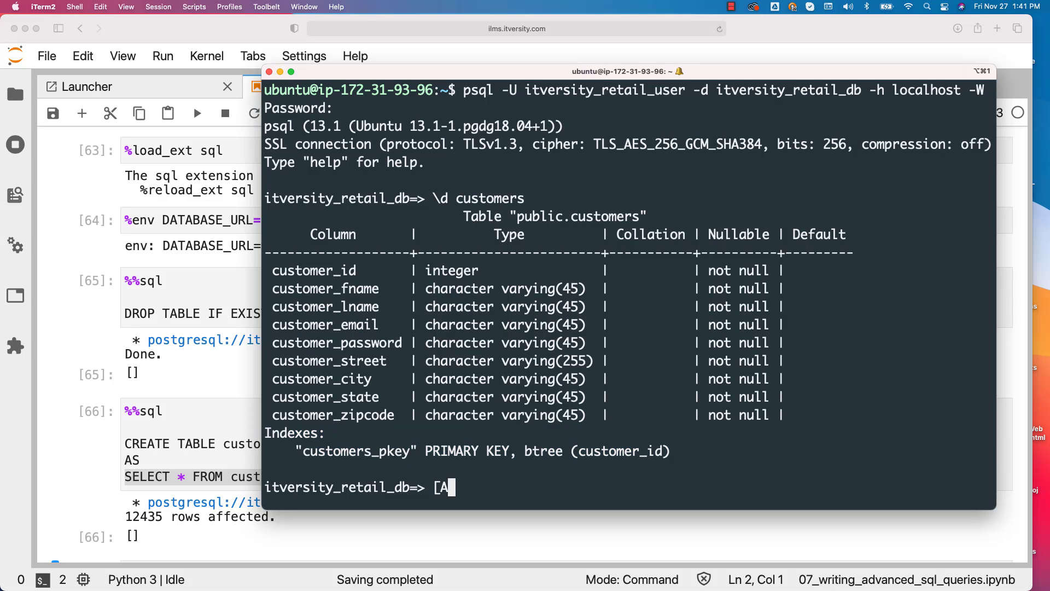
key("BackSpace")
key("BackSpace")
type("\\d custom")
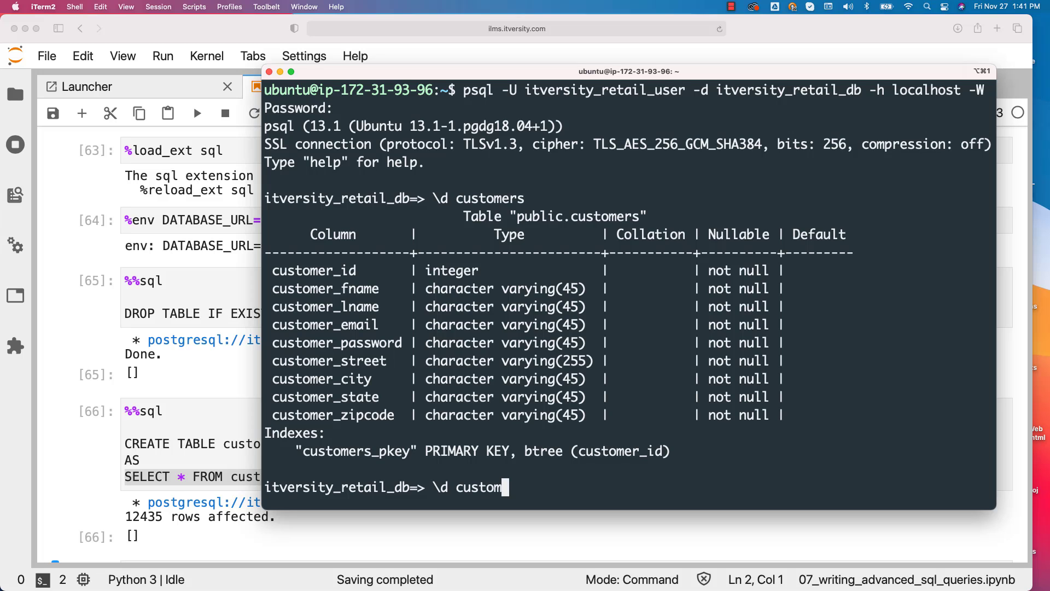
type("ers_ab")
Describe customers_backup with \d and highlight its column names and data types for comparison.
key("BackSpace")
key("BackSpace")
type("backu")
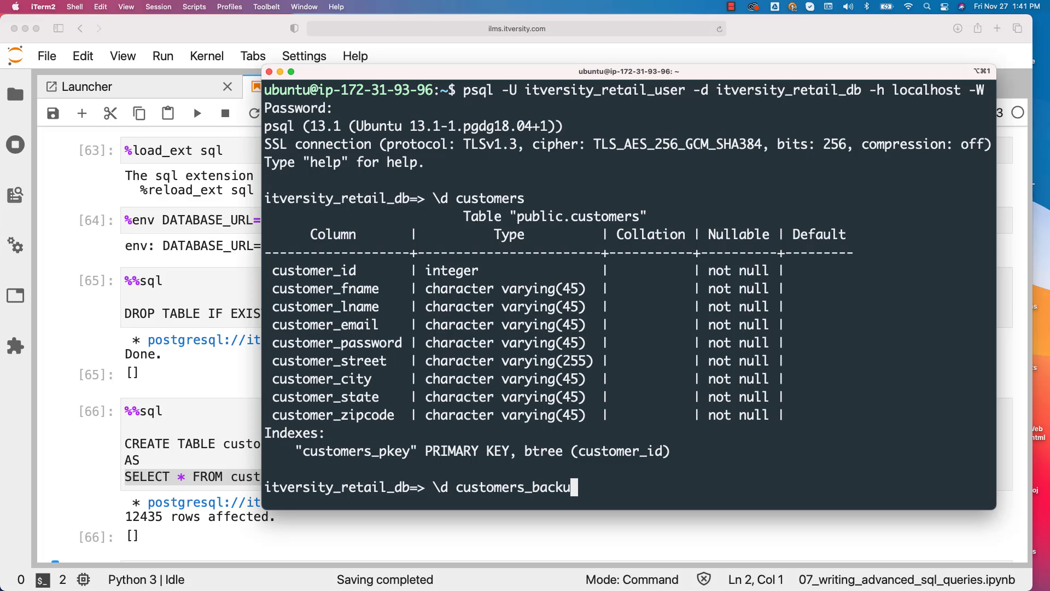
type("p")
key("Return")
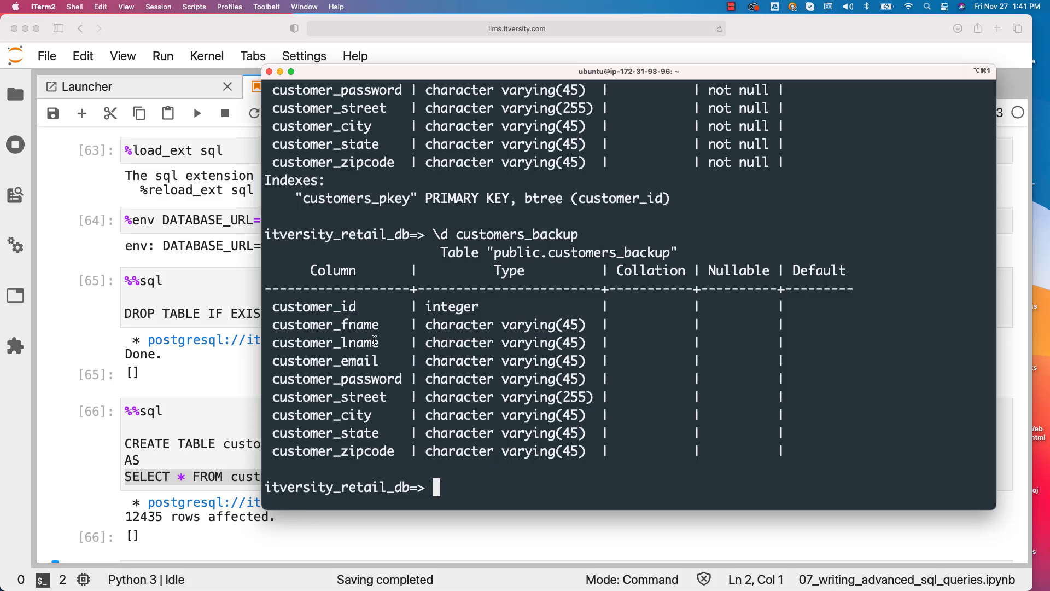
left_click_drag(273, 304, 398, 439)
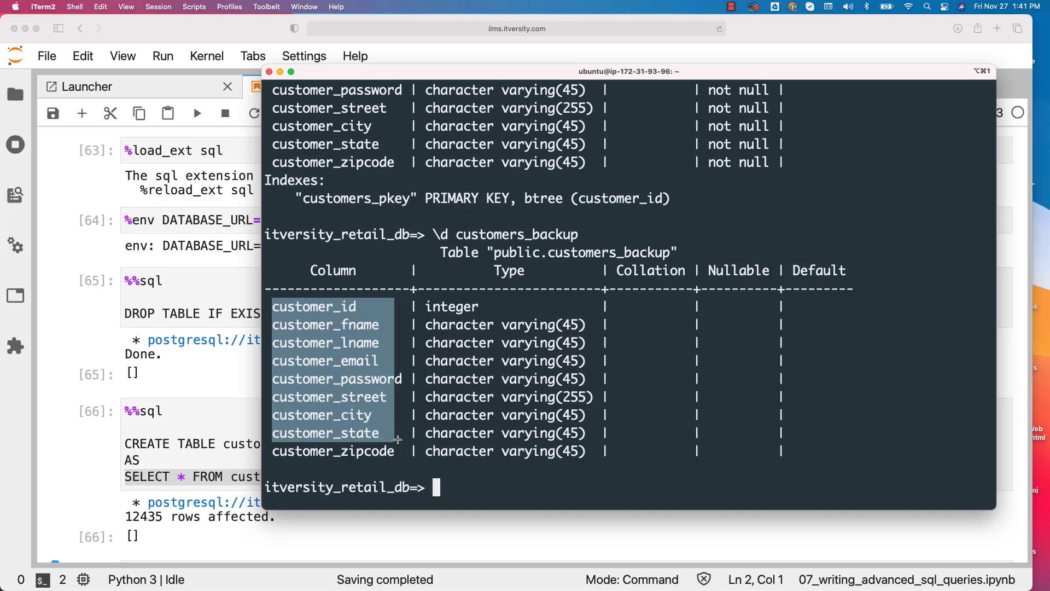
left_click(448, 399)
left_click_drag(423, 305, 595, 426)
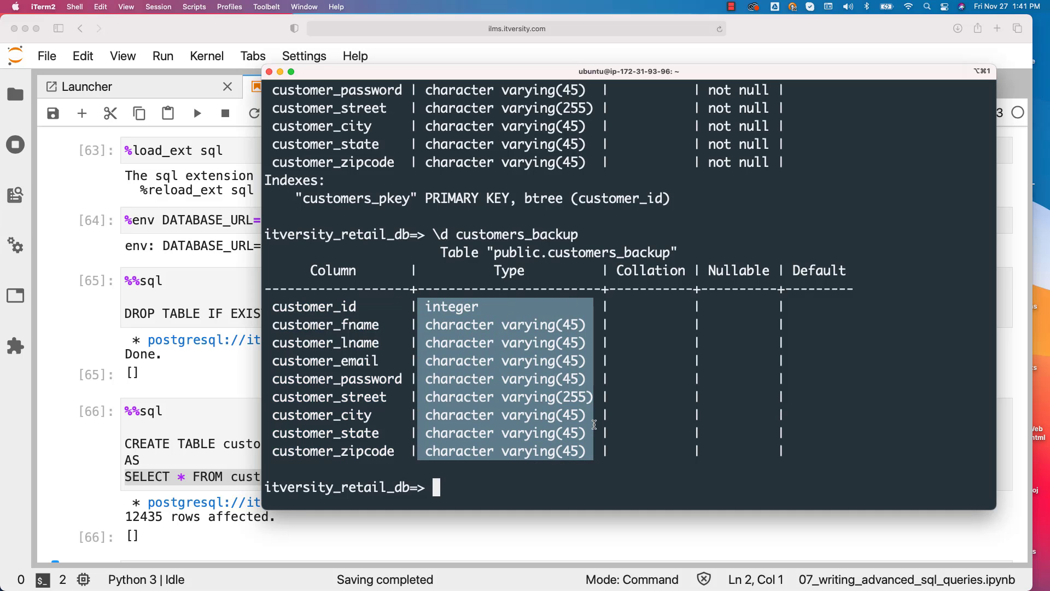
scroll(594, 425, "up", 5)
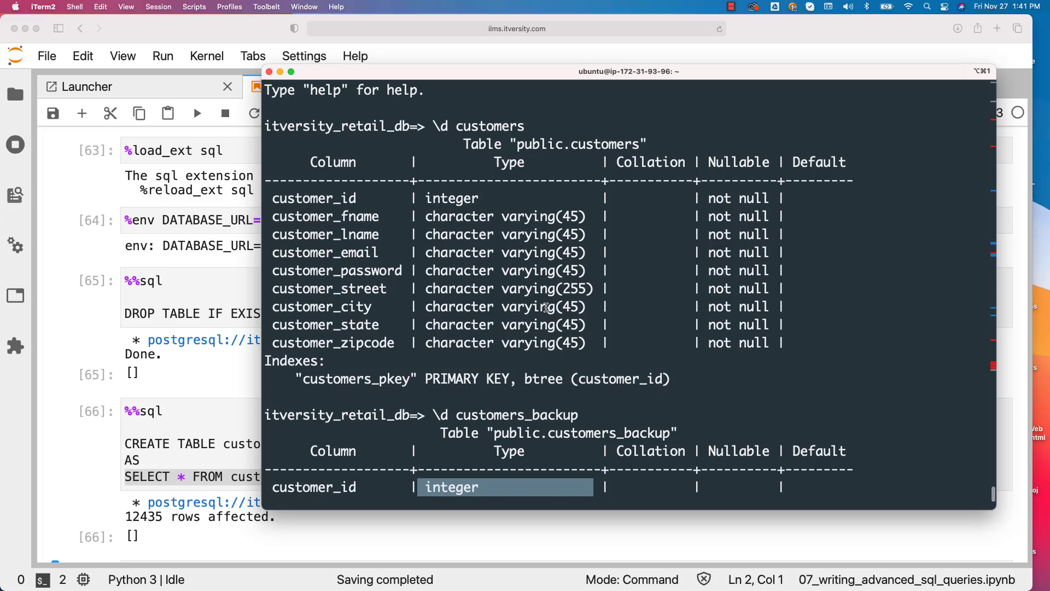
scroll(548, 310, "down", 1)
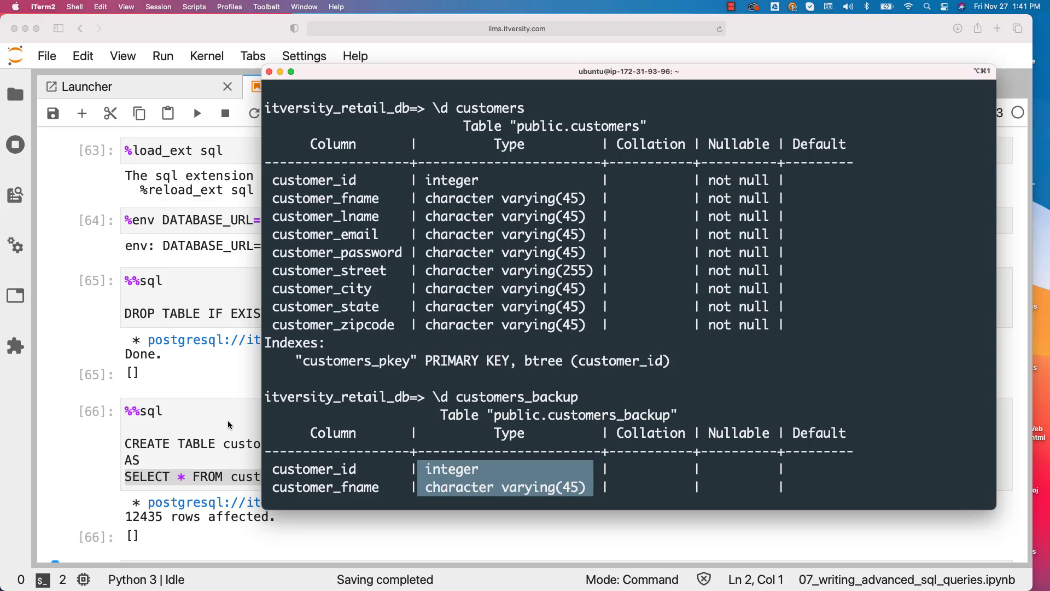
scroll(605, 338, "down", 2)
scroll(592, 342, "down", 2)
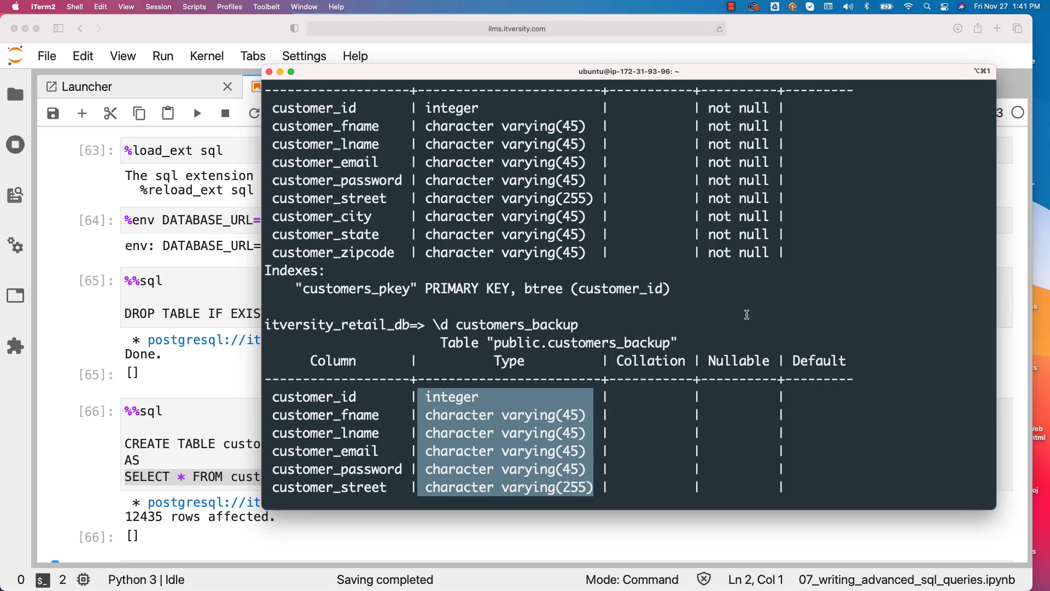
scroll(751, 282, "down", 1)
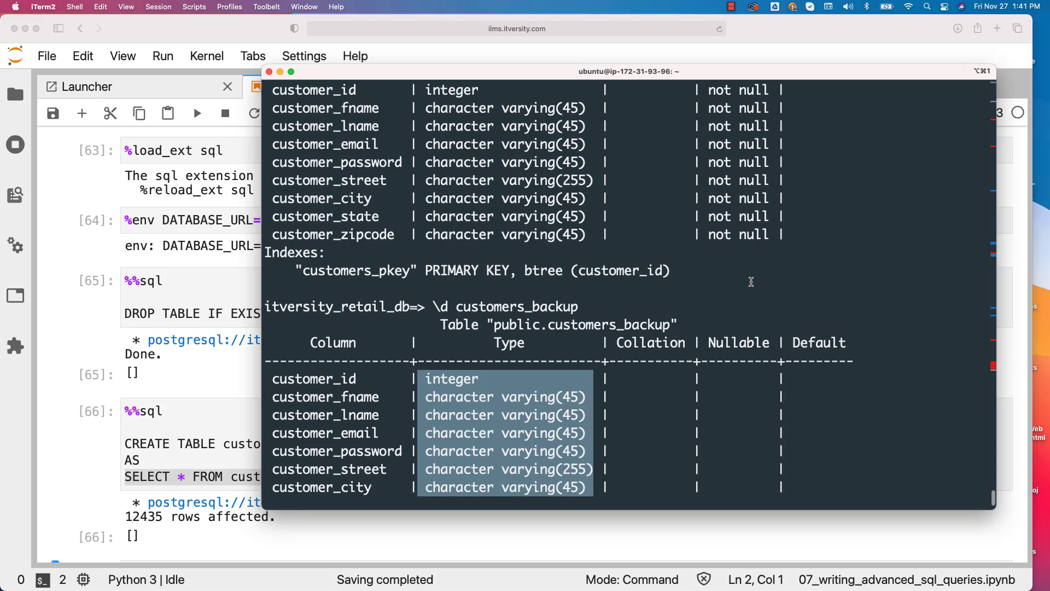
Back in the notebook, run the DROP TABLE orders_backup and CREATE TABLE orders_backup AS SELECT cells.
left_click(242, 420)
scroll(297, 402, "down", 5)
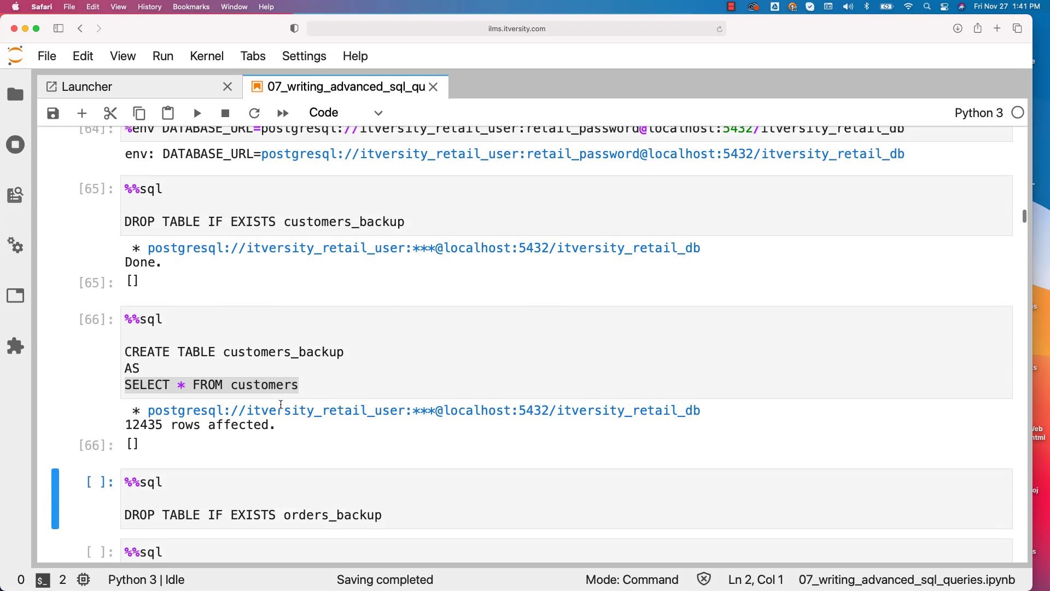
scroll(298, 403, "down", 5)
scroll(298, 403, "down", 3)
left_click(457, 337)
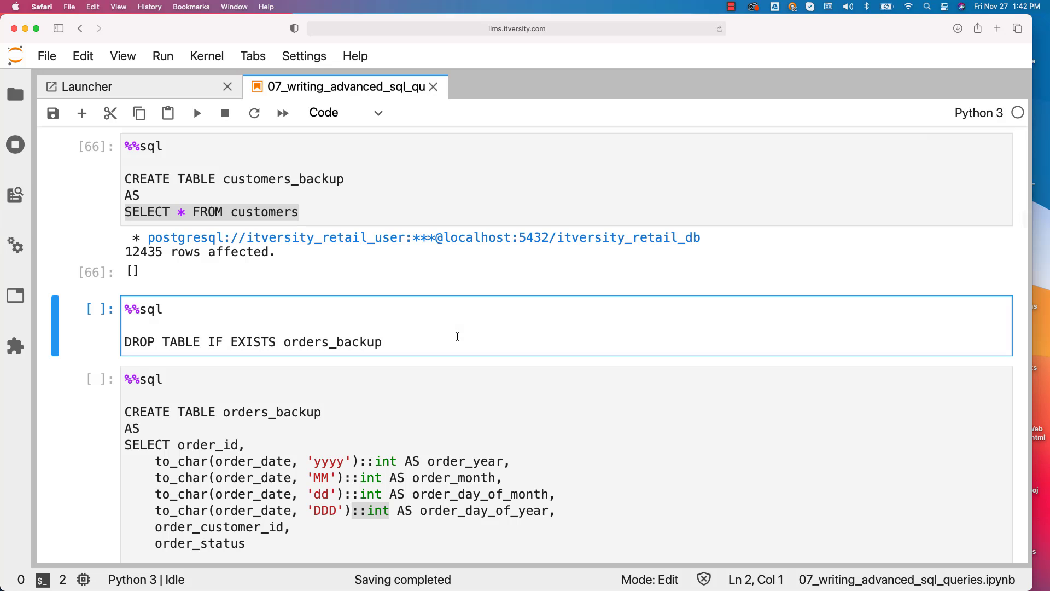
key("shift+Return")
key("shift+Return")
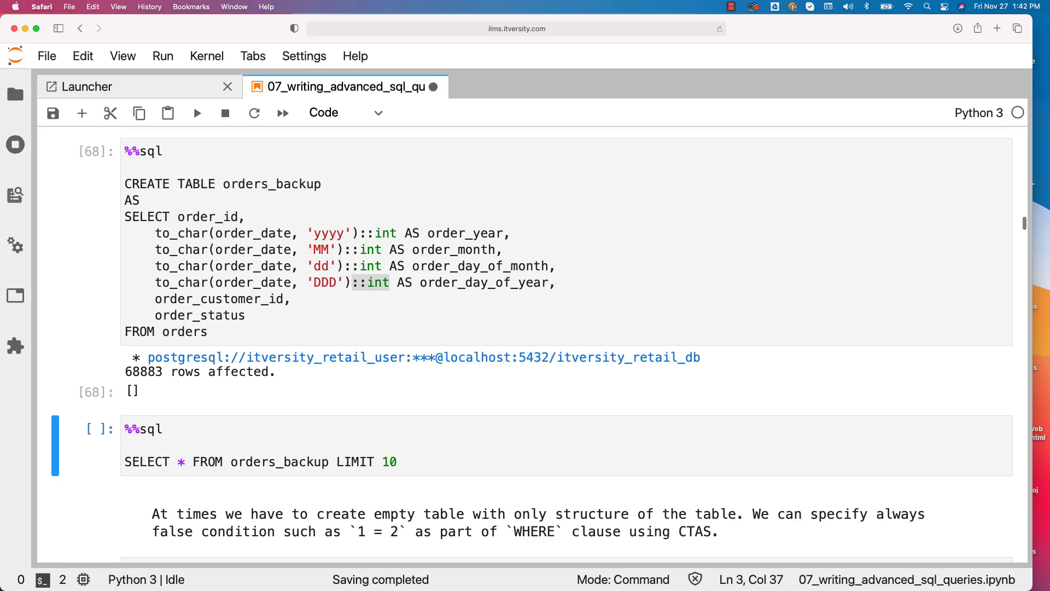
scroll(457, 342, "up", 1)
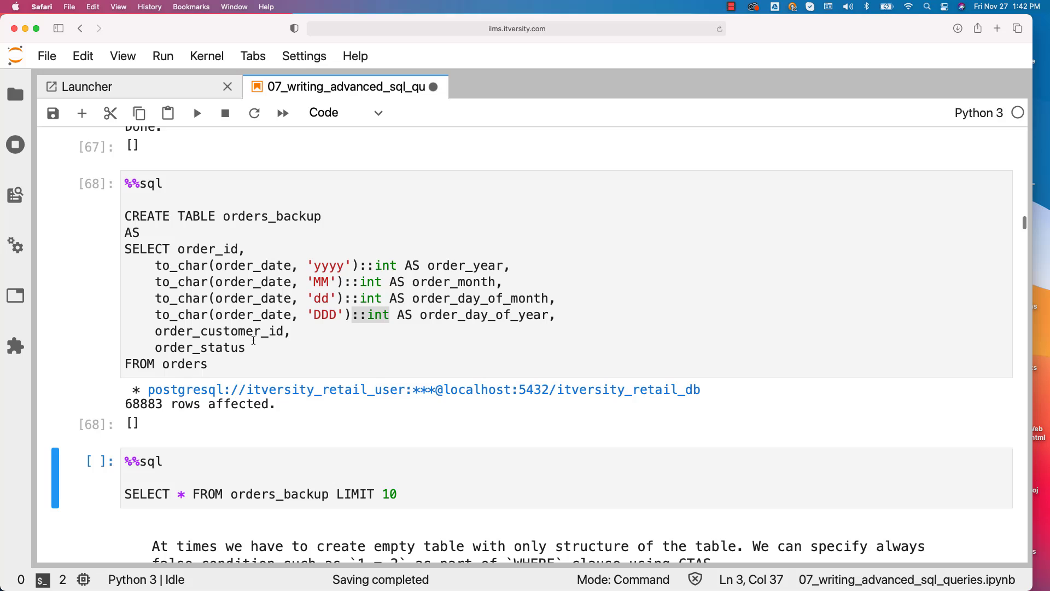
Highlight the query's columns order_id, order_customer_id, order_status, order_date, the day-of-year alias and the ::int cast.
left_click_drag(263, 345, 179, 247)
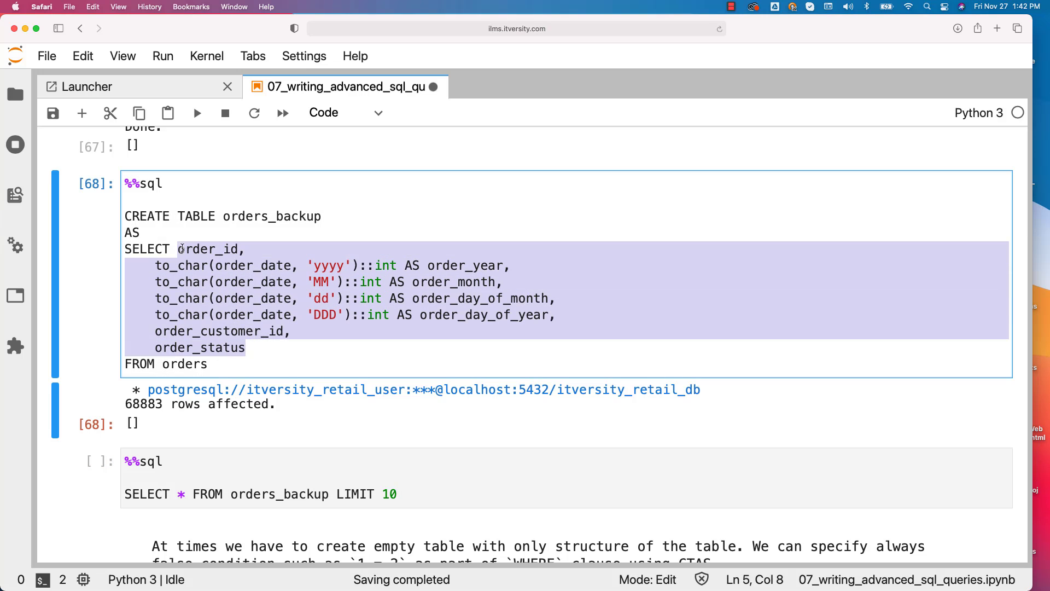
left_click(246, 249)
double_click(223, 249)
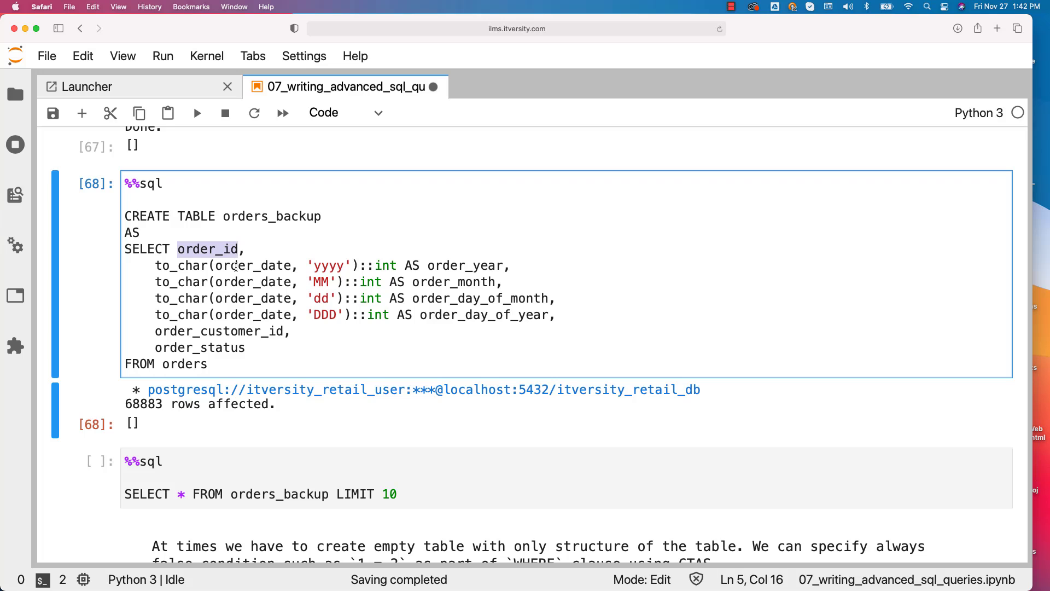
double_click(246, 333)
double_click(226, 348)
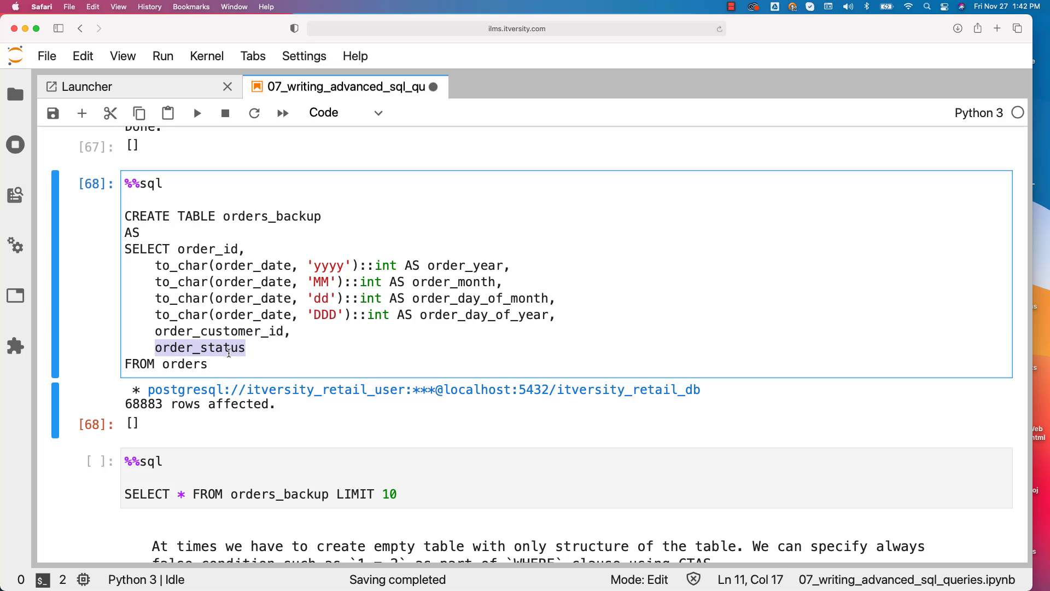
left_click(559, 320)
left_click(266, 267)
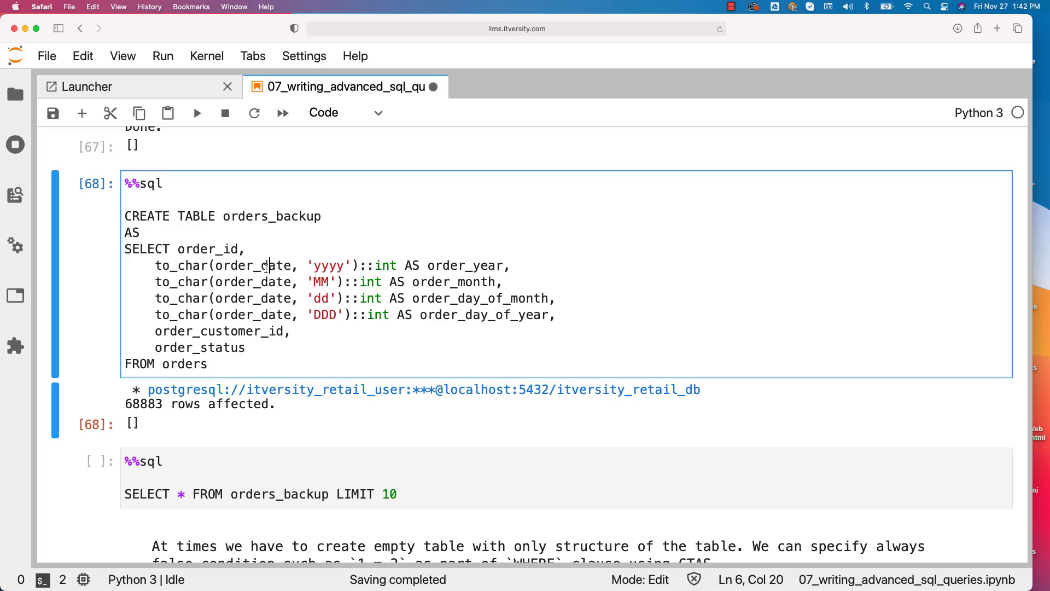
double_click(266, 266)
left_click(568, 319)
mouse_move(558, 315)
left_mouse_down()
mouse_move(427, 316)
mouse_move(156, 267)
left_mouse_up()
left_click(283, 283)
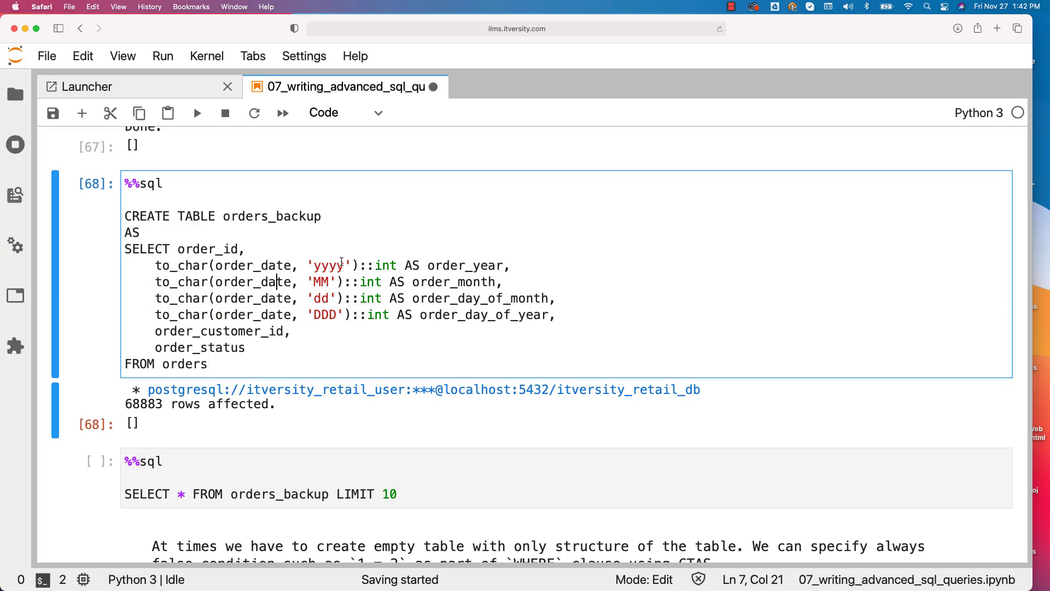
left_click_drag(360, 266, 394, 265)
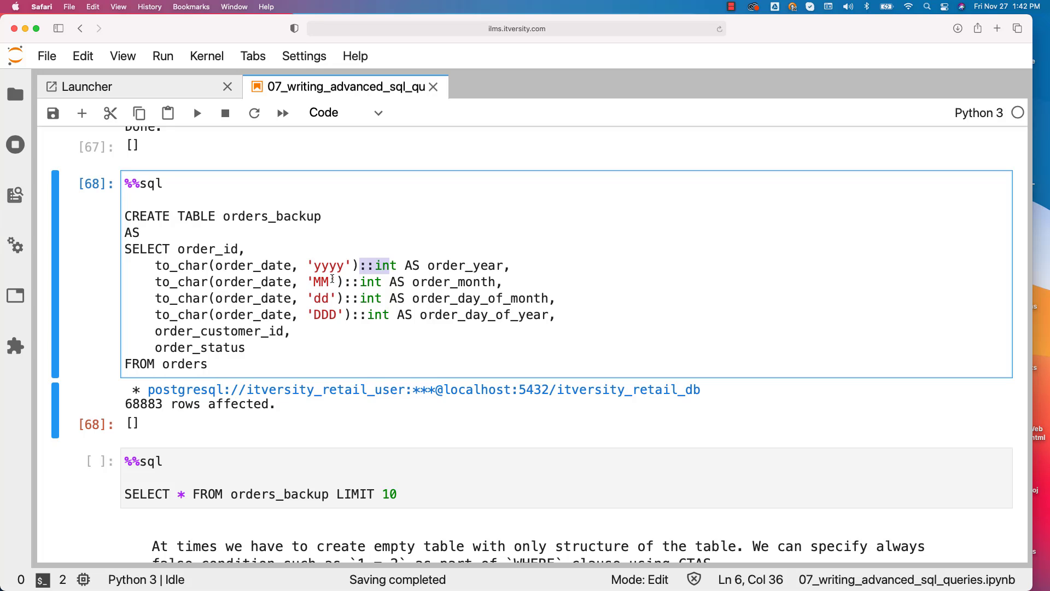
Highlight the order_year and order_month column aliases in the CREATE TABLE query.
left_click(344, 279)
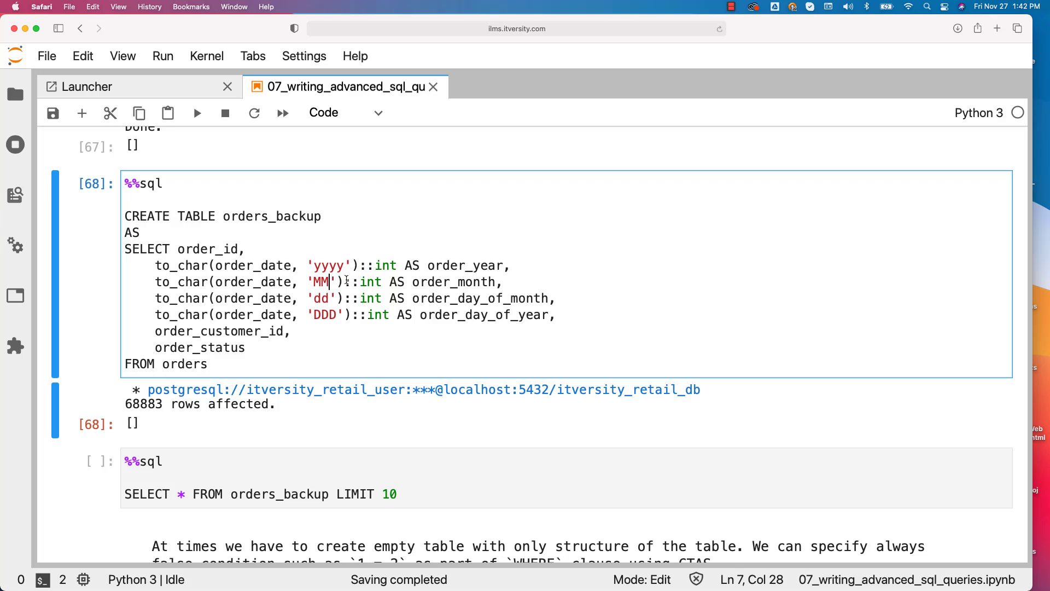
left_click_drag(428, 266, 504, 267)
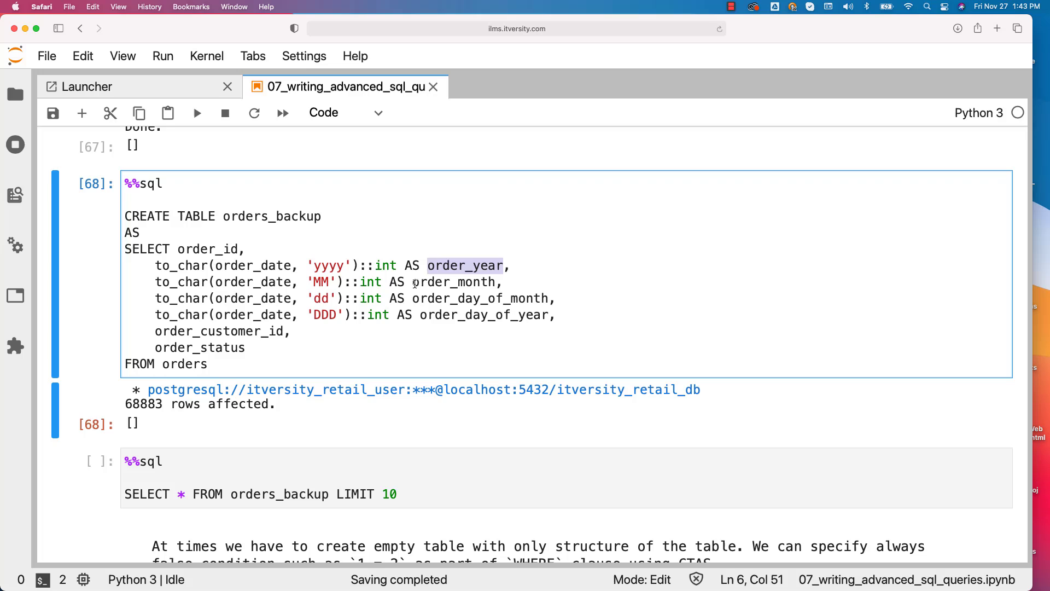
left_click_drag(413, 283, 499, 282)
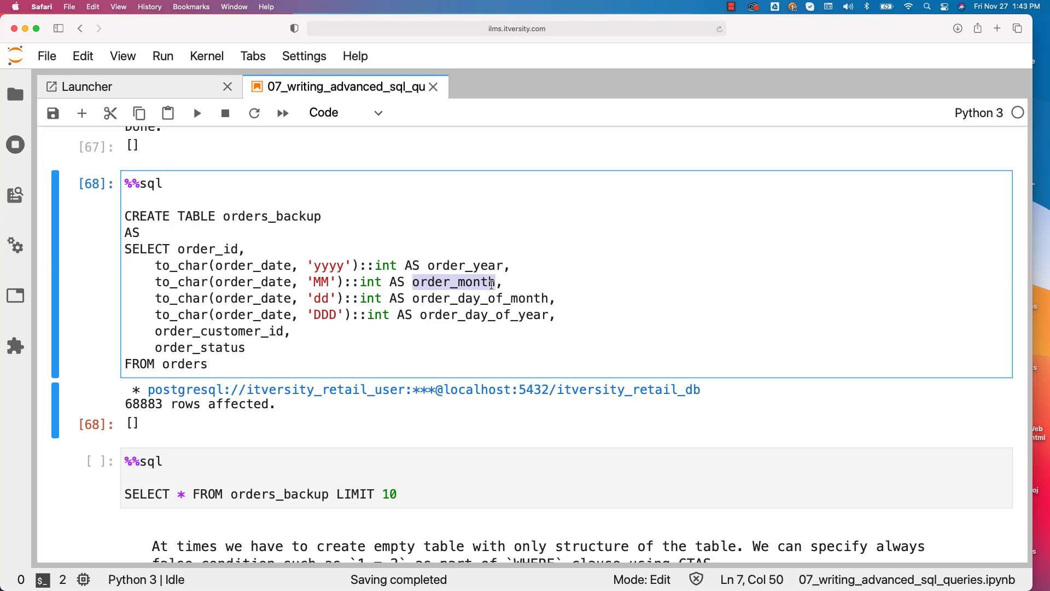
Remove ' AS order_day_of_year', then drop and recreate orders_backup, affecting 68883 rows.
double_click(453, 315)
key("BackSpace")
key("BackSpace")
key("BackSpace")
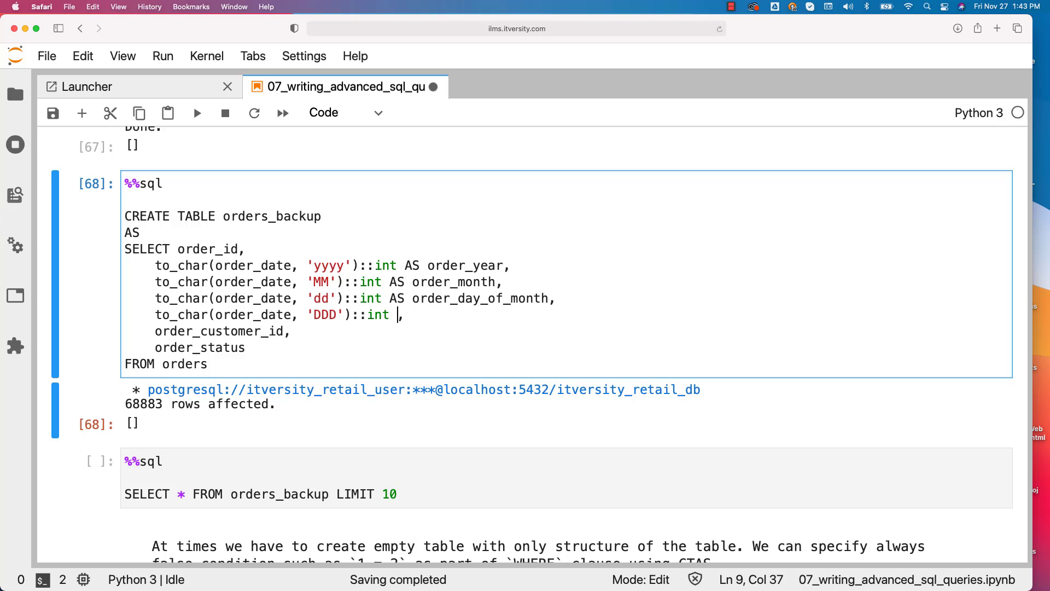
key("BackSpace")
scroll(455, 310, "up", 3)
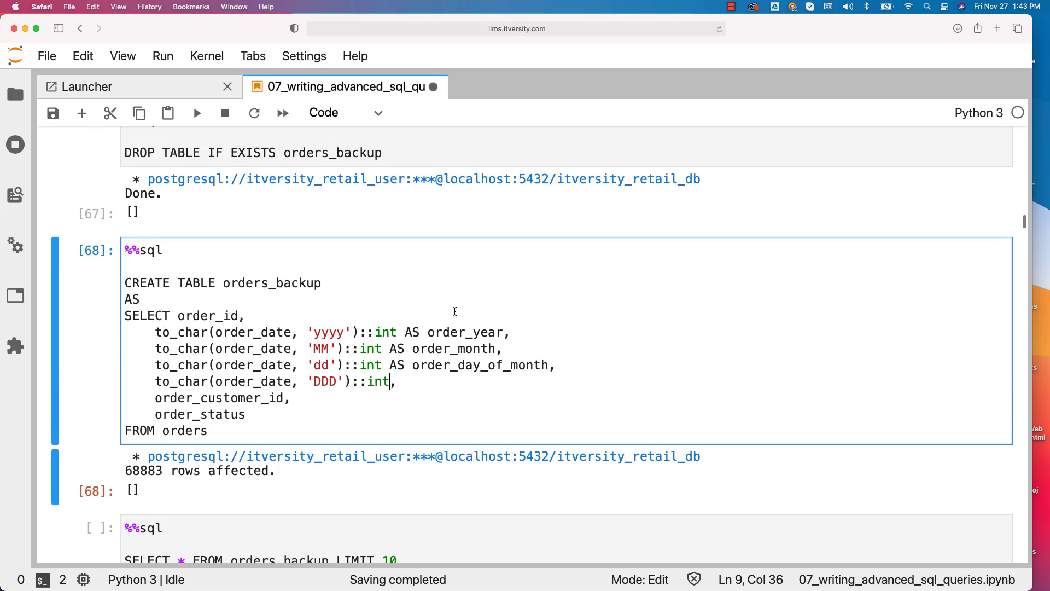
left_click(399, 177)
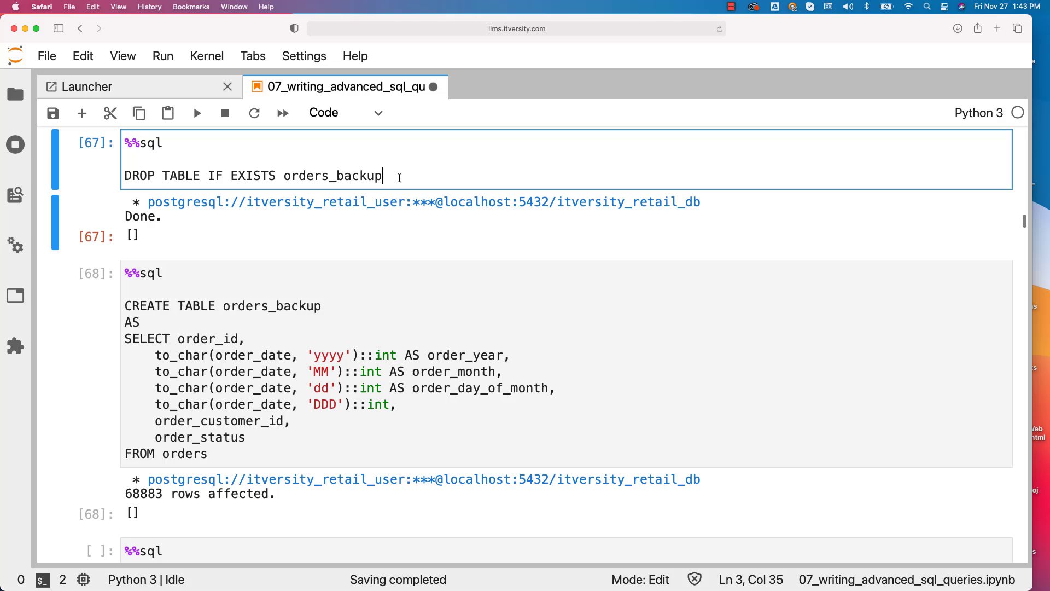
key("shift+Return")
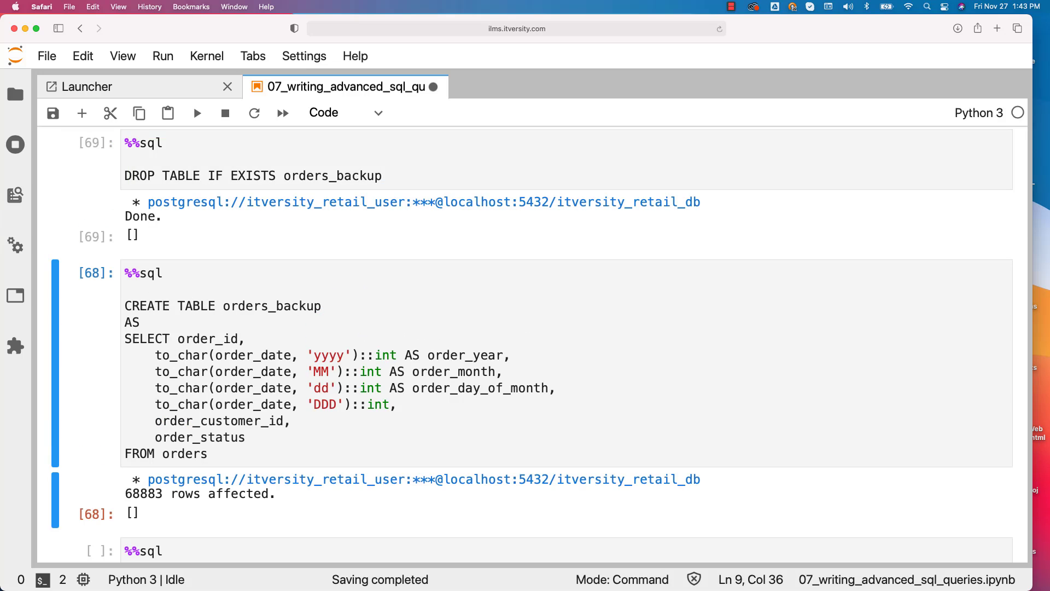
key("shift+Return")
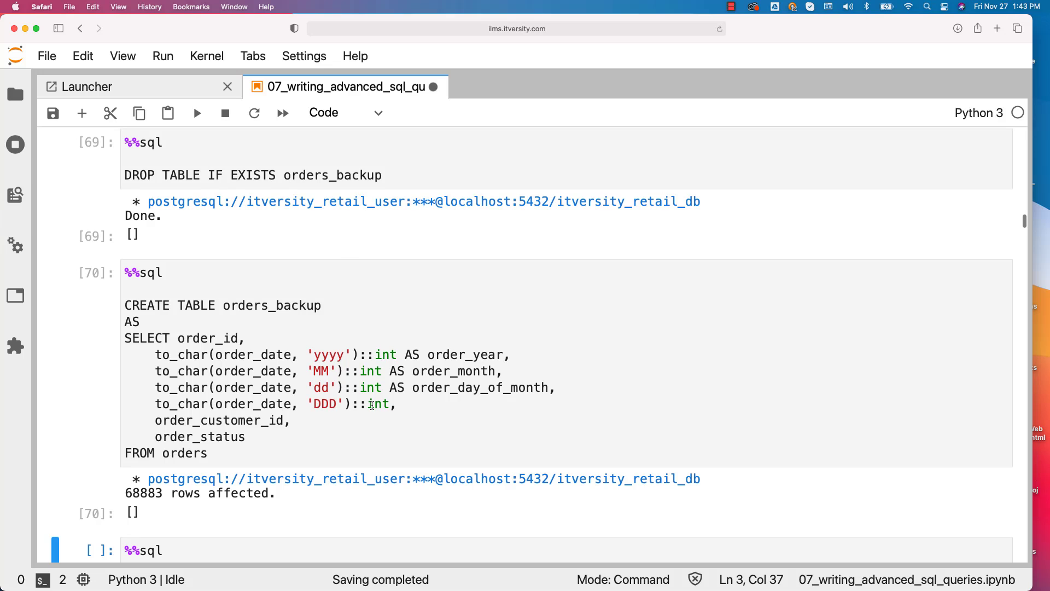
In psql run \d orders_backup, highlight the to_char column name, and return to the notebook.
key("super+Tab")
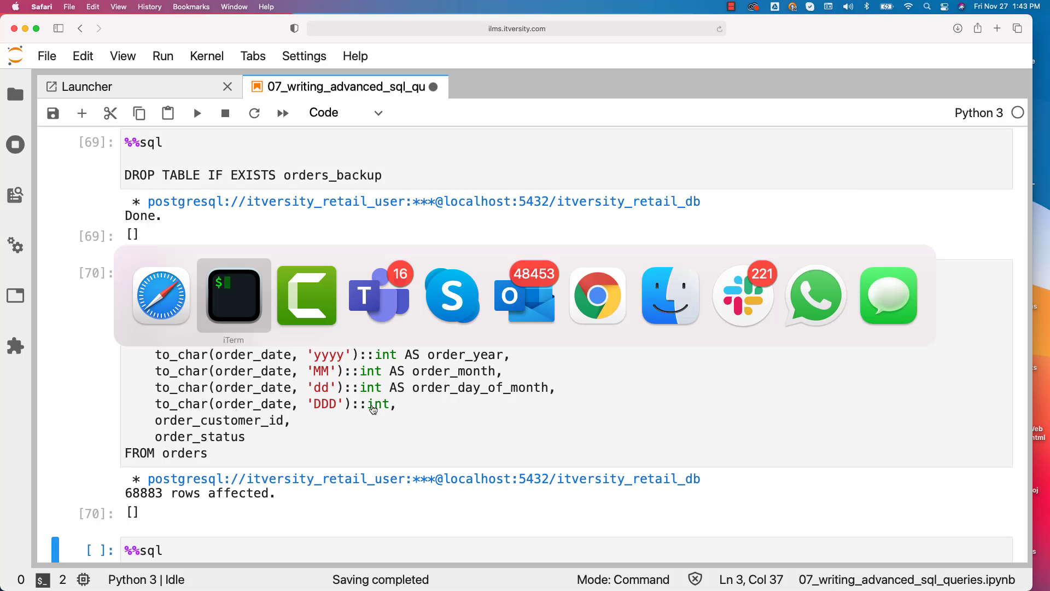
key("super+Tab")
scroll(491, 388, "down", 2)
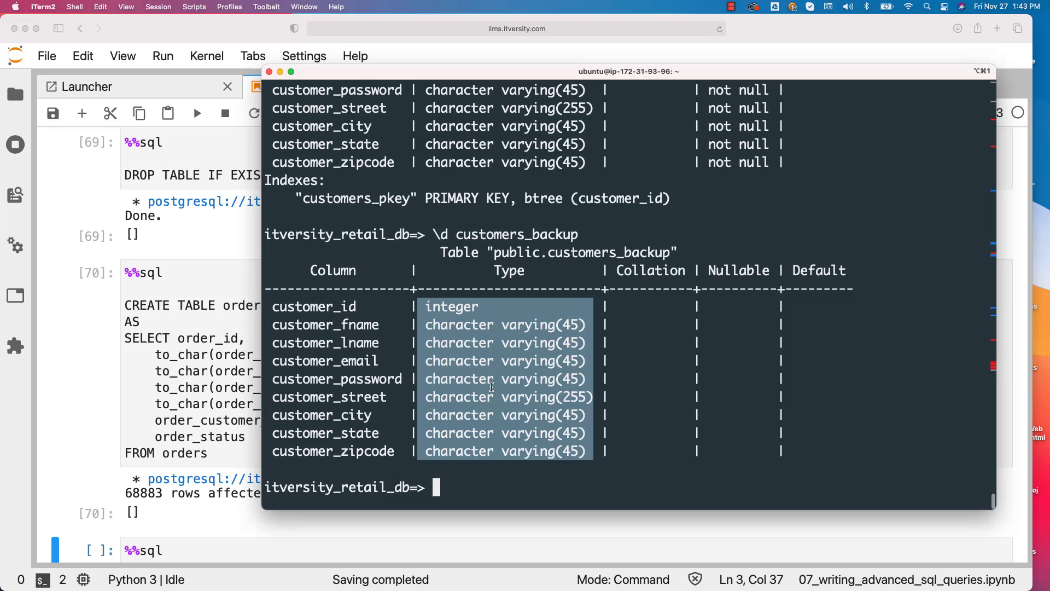
type("\\")
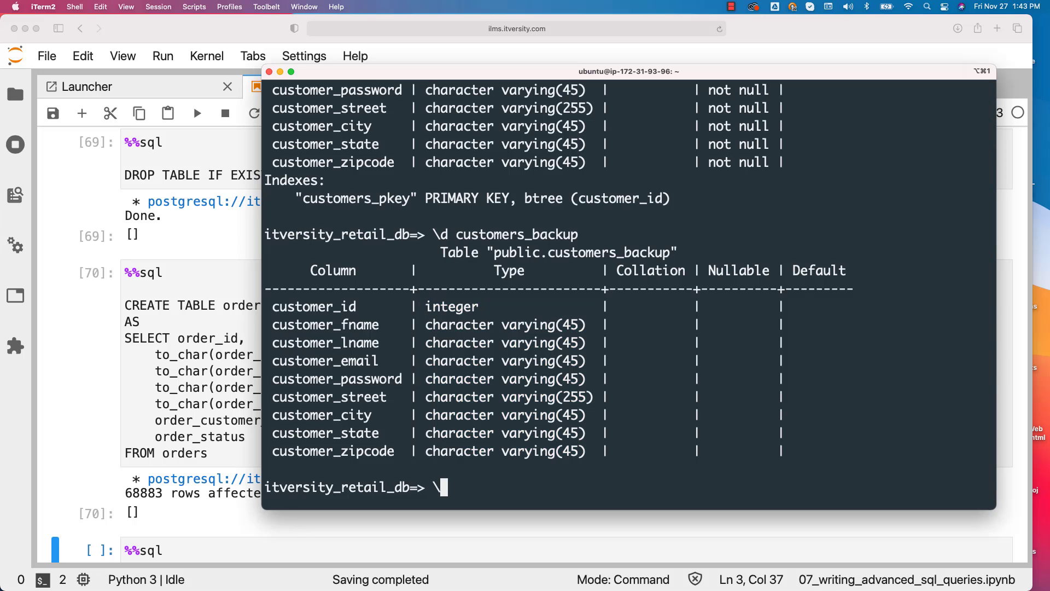
type("d orders")
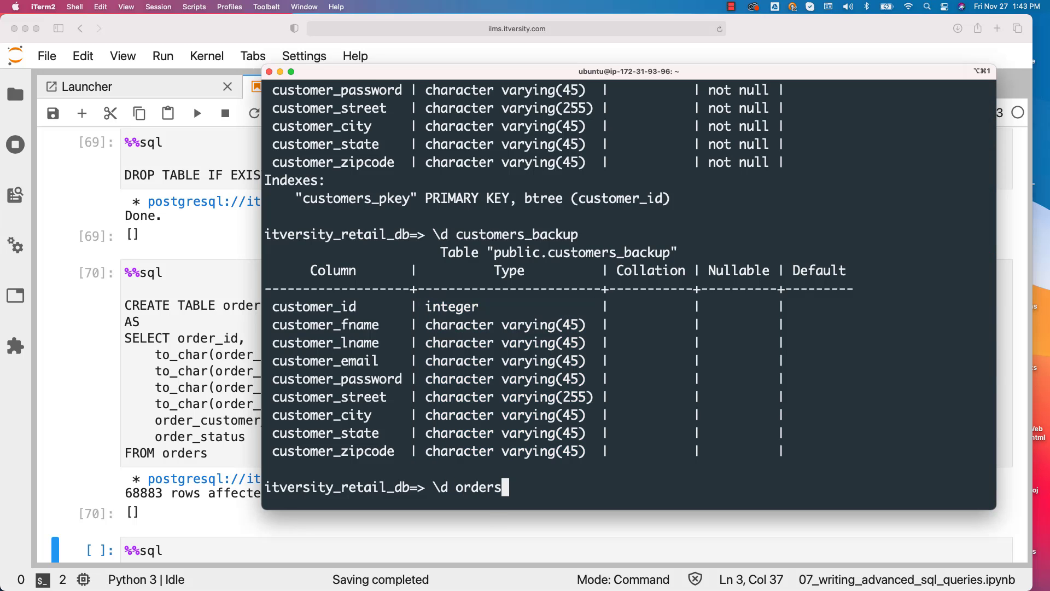
type("_b")
type("ackup")
key("Return")
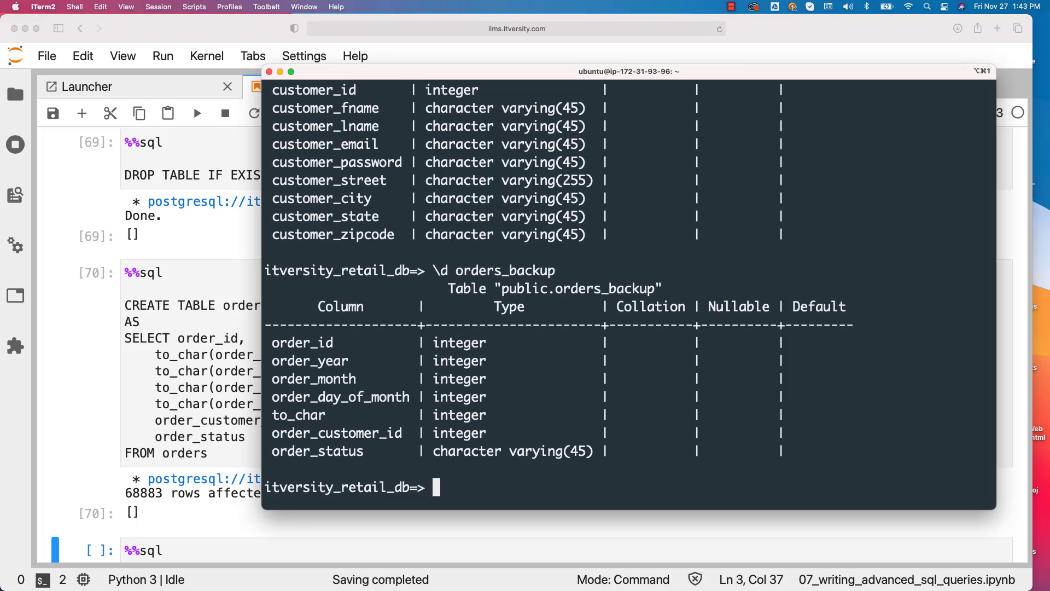
left_click_drag(325, 416, 274, 416)
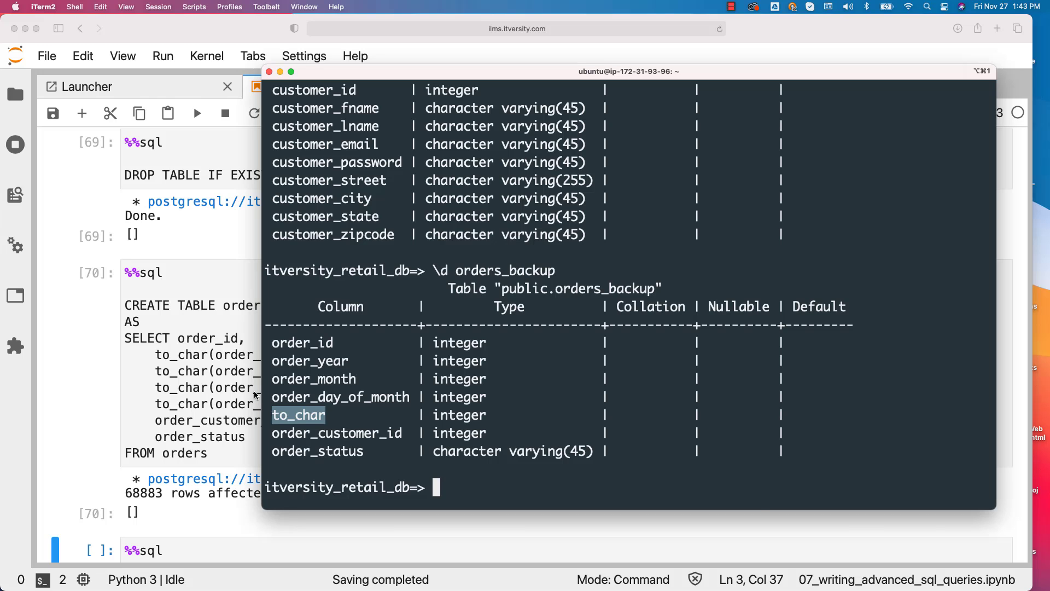
left_click(204, 391)
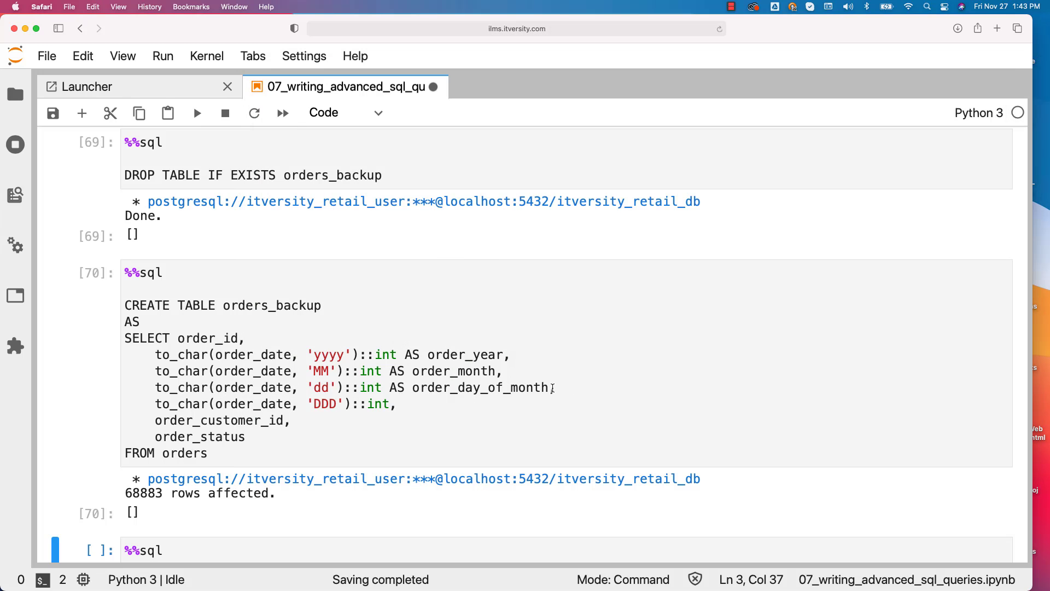
Remove ' AS order_day_of_month' too, then drop and recreate orders_backup to hit the duplicate to_char column error.
left_click_drag(552, 388, 385, 388)
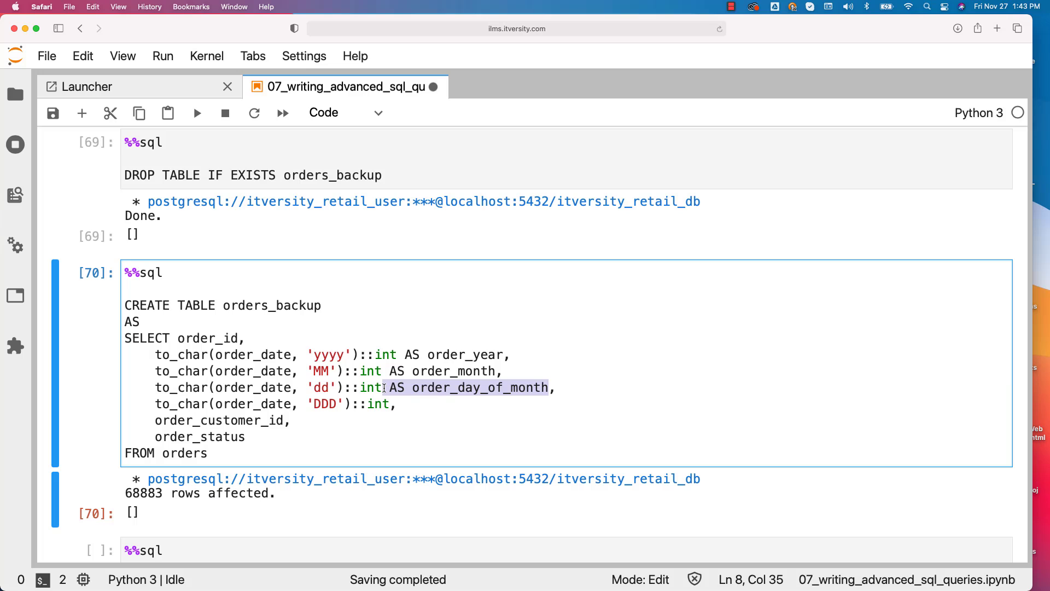
key("BackSpace")
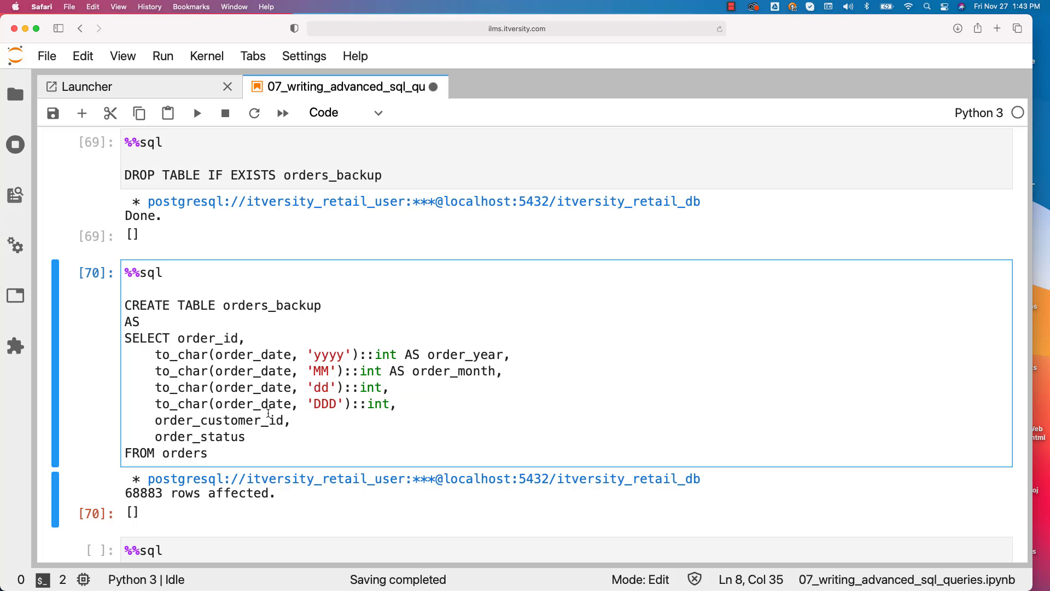
double_click(199, 404)
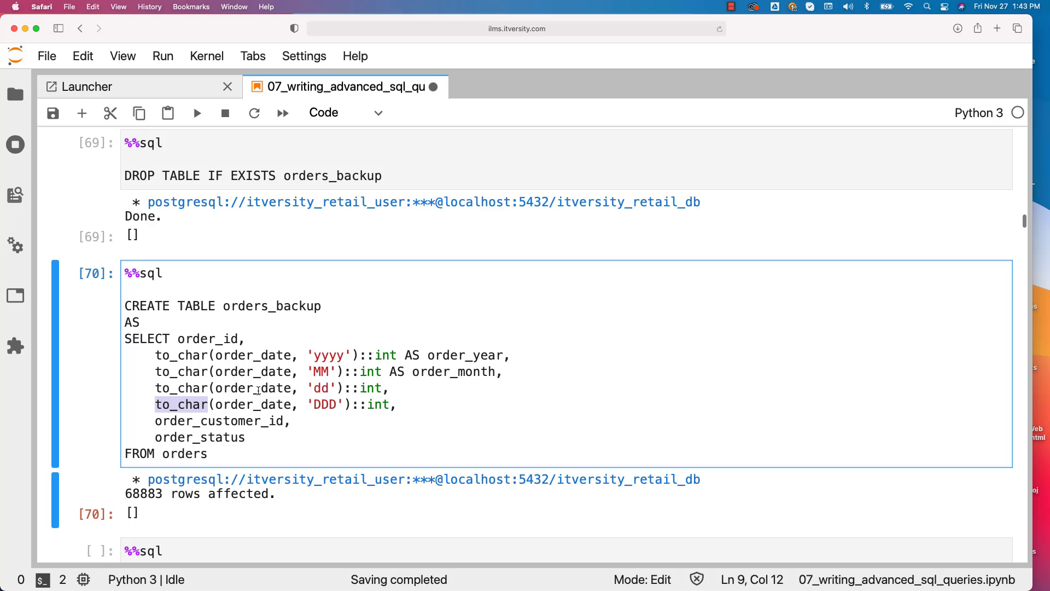
left_click(402, 177)
key("shift+Return")
key("shift+Return")
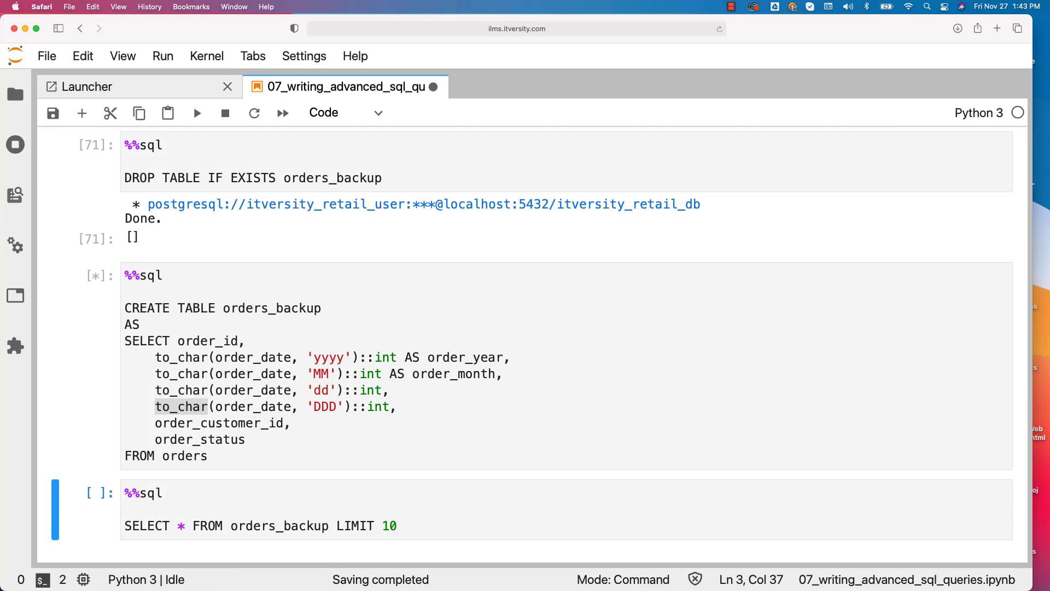
scroll(442, 335, "down", 3)
scroll(443, 329, "down", 2)
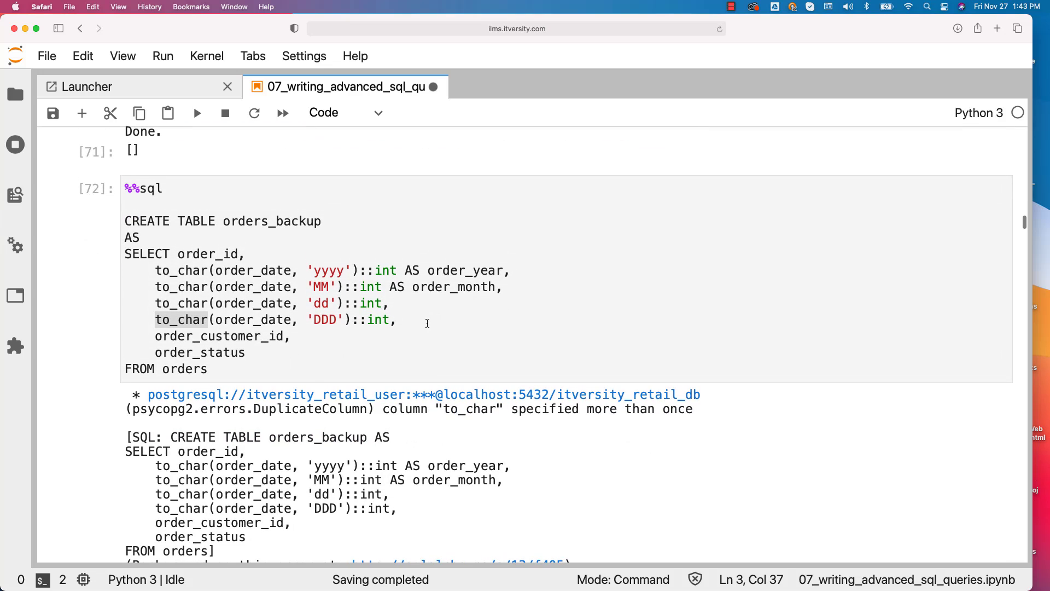
Restore the order_day_of_month and order_day_of_year aliases, recreate orders_backup and run the 10-row preview.
left_click(430, 320)
type("AS order_day_of_month")
left_click(389, 319)
type("AS")
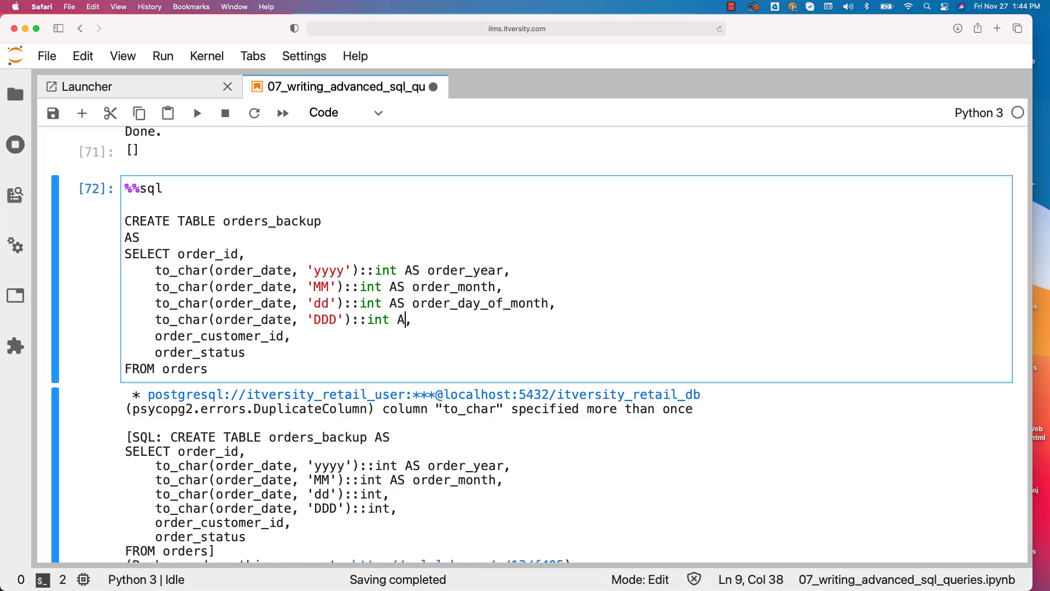
type("order_day_of_year")
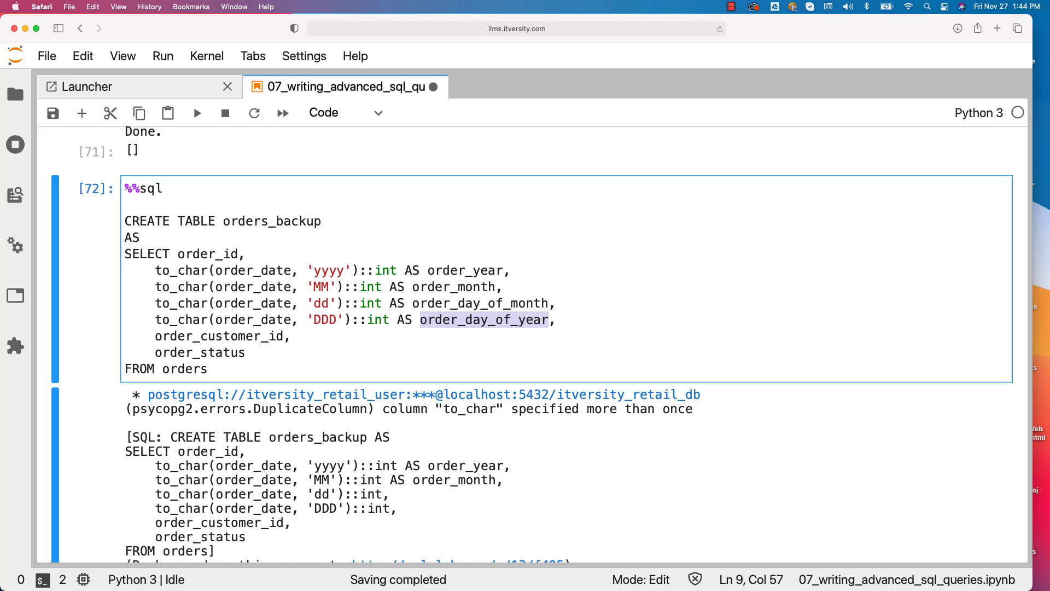
key("shift+Return")
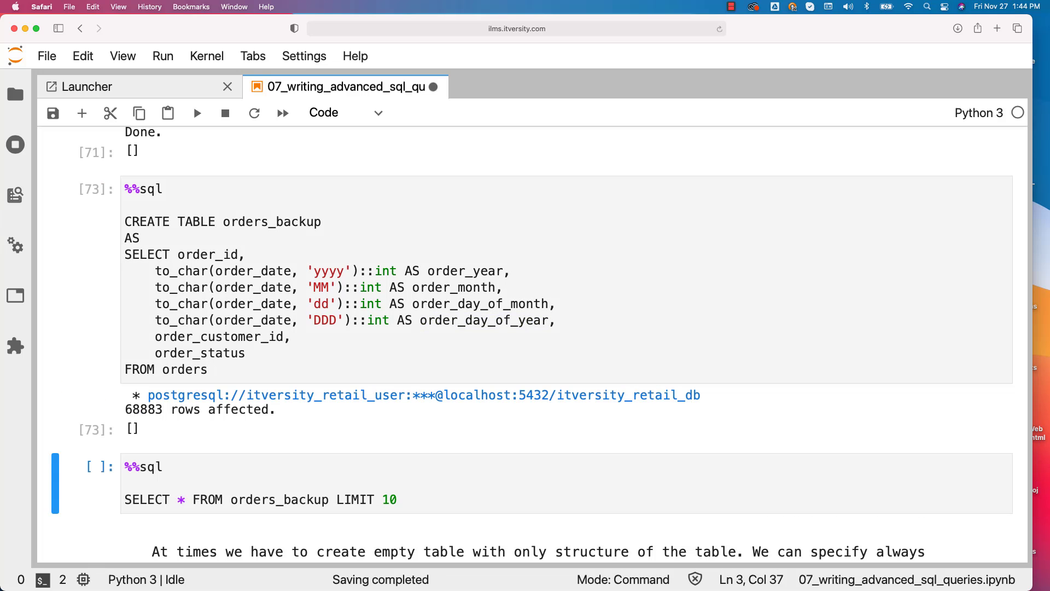
scroll(425, 349, "down", 2)
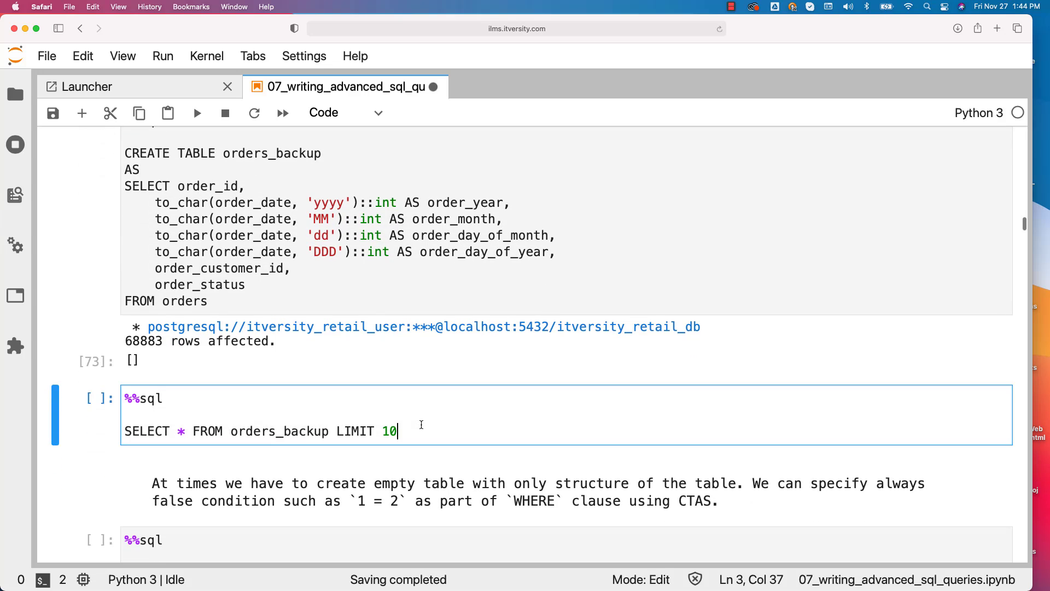
key("shift+Return")
In psql rerun \d orders_backup and highlight its derived year, month and day columns.
key("super+Tab")
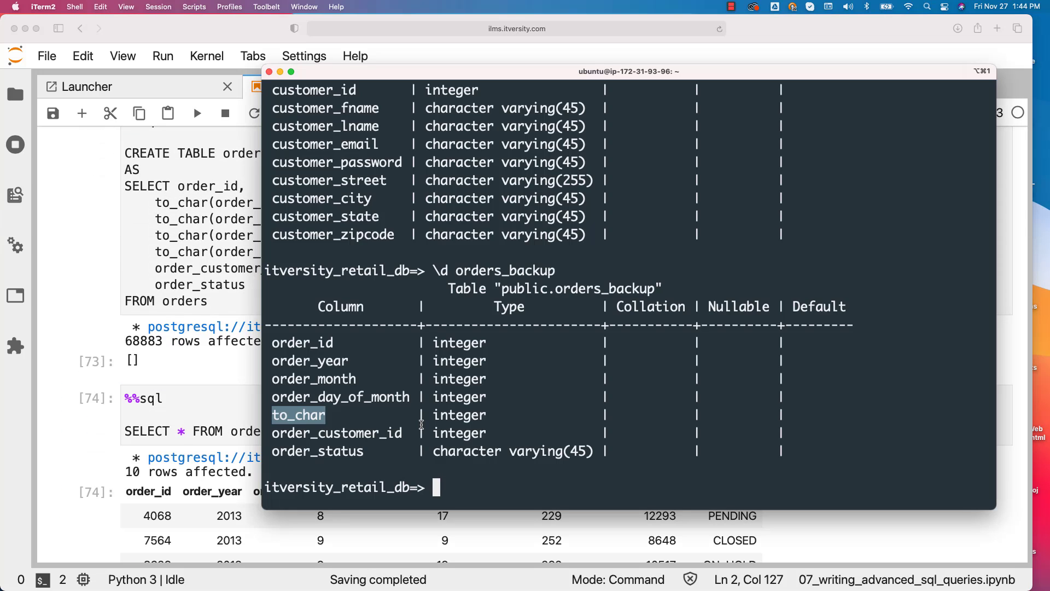
key("Up")
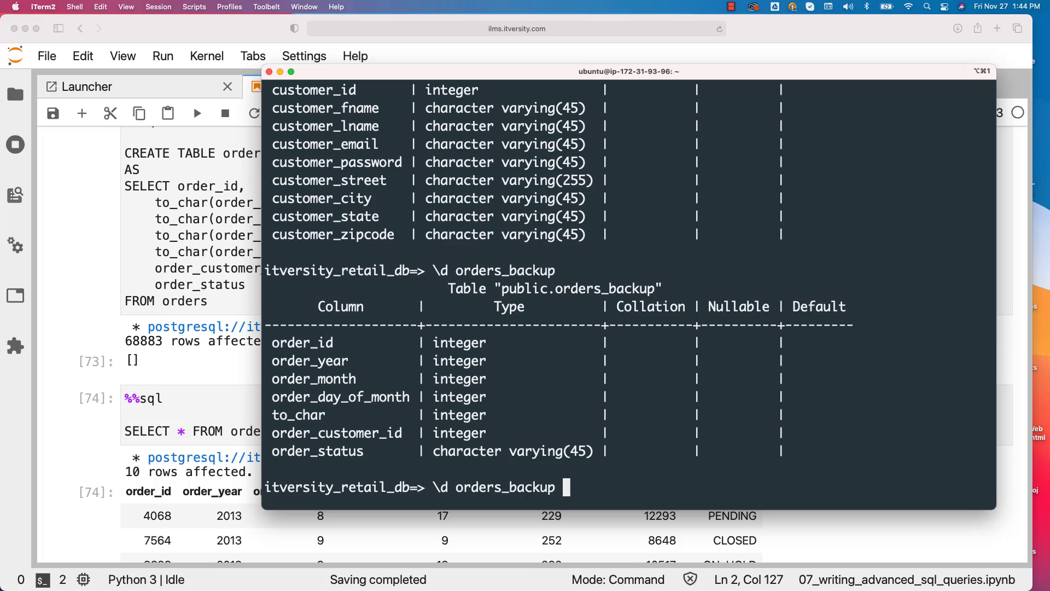
key("Return")
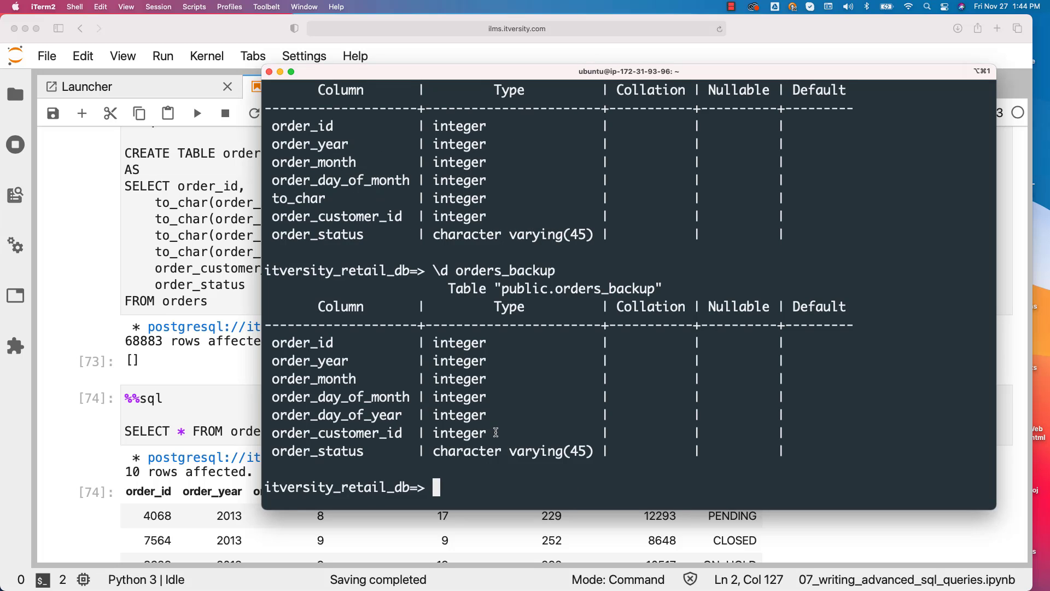
mouse_move(493, 433)
left_mouse_down()
mouse_move(278, 379)
mouse_move(276, 361)
left_mouse_up()
left_click(493, 404)
left_click_drag(493, 415, 271, 367)
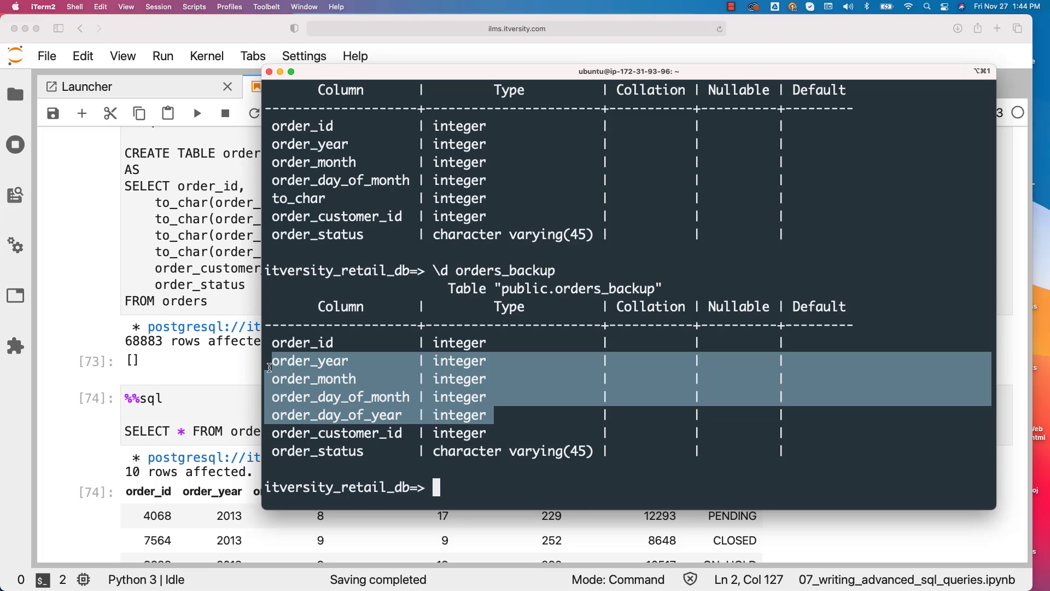
left_click(516, 446)
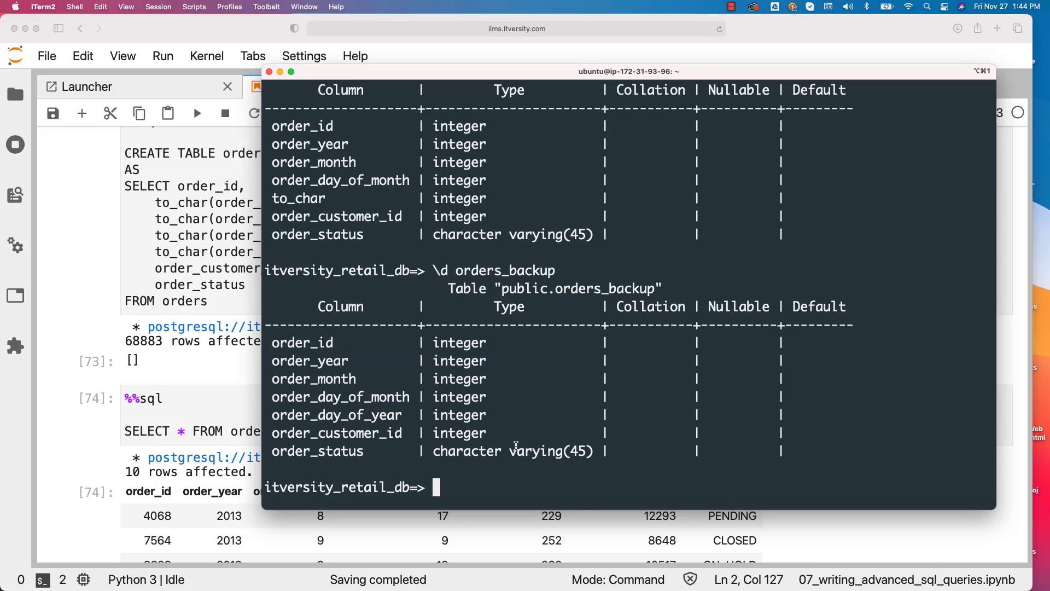
type("\\d orders")
Run \d orders and emphasise its order_customer_id, order_status and order_date columns for comparison.
key("Return")
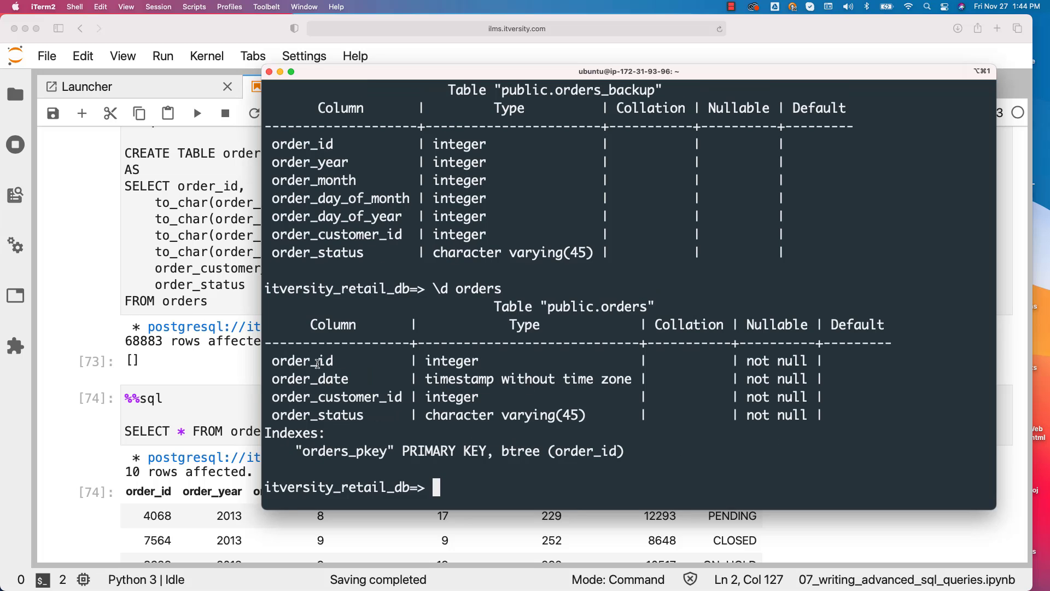
double_click(317, 364)
double_click(365, 398)
double_click(350, 415)
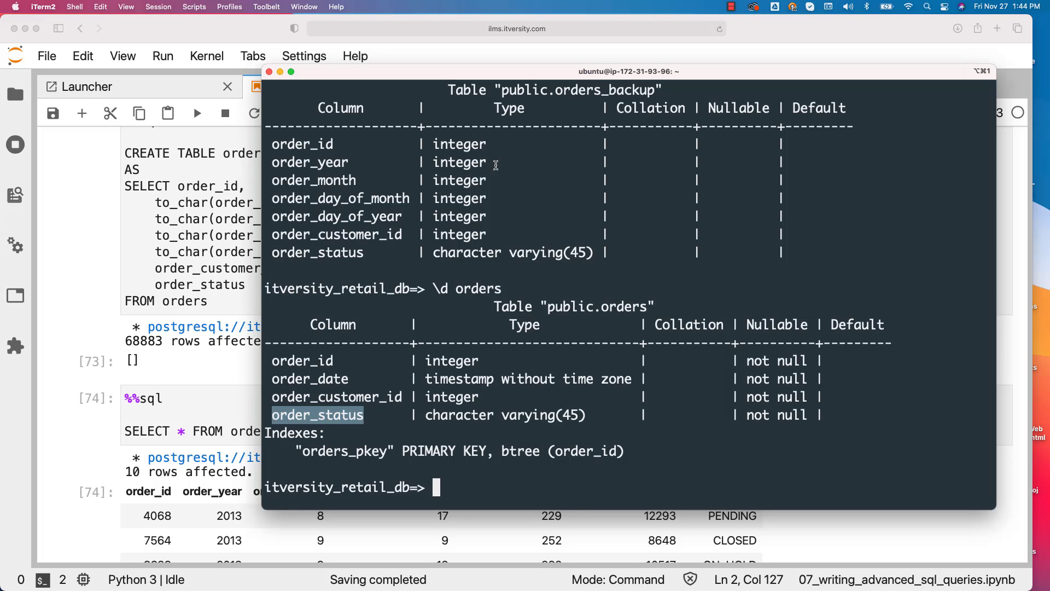
double_click(311, 378)
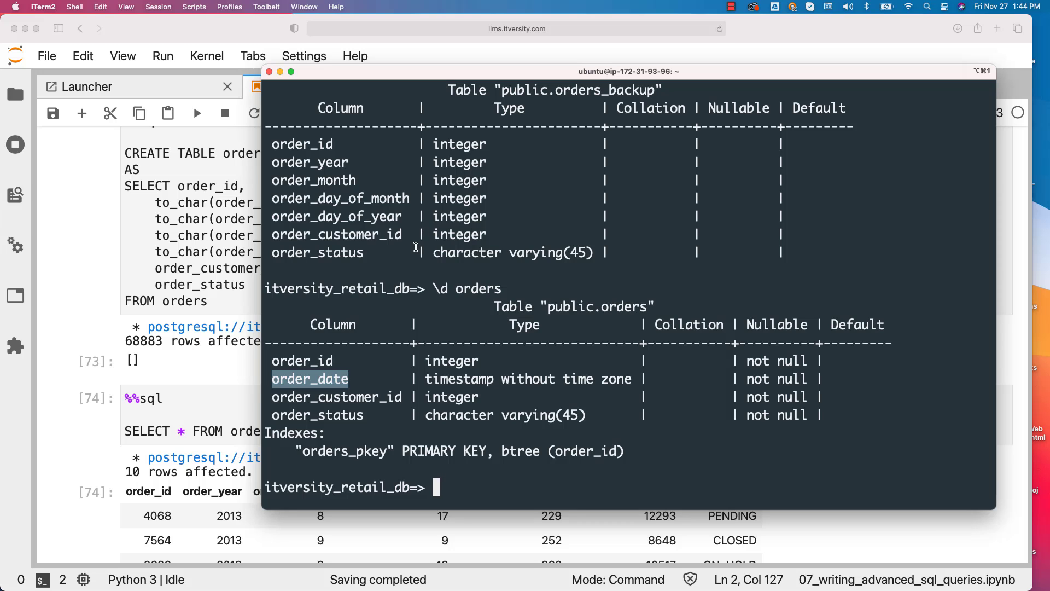
Back in the notebook, drop order_items_empty and recreate it from order_items WHERE 1 = 2, affecting 0 rows.
left_click(231, 357)
scroll(230, 357, "down", 5)
scroll(235, 358, "down", 5)
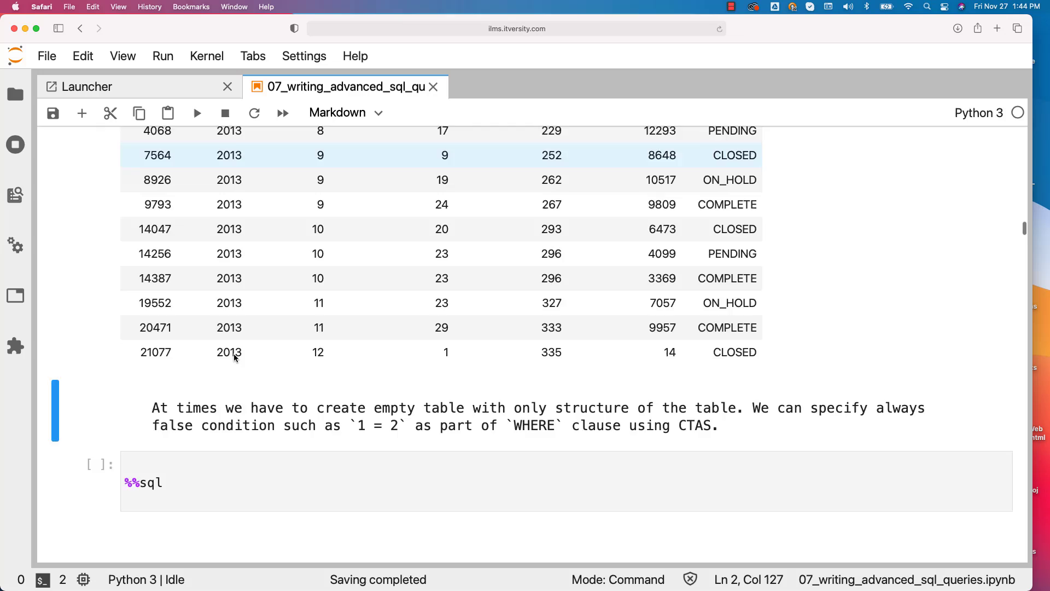
scroll(234, 354, "down", 5)
scroll(234, 354, "up", 1)
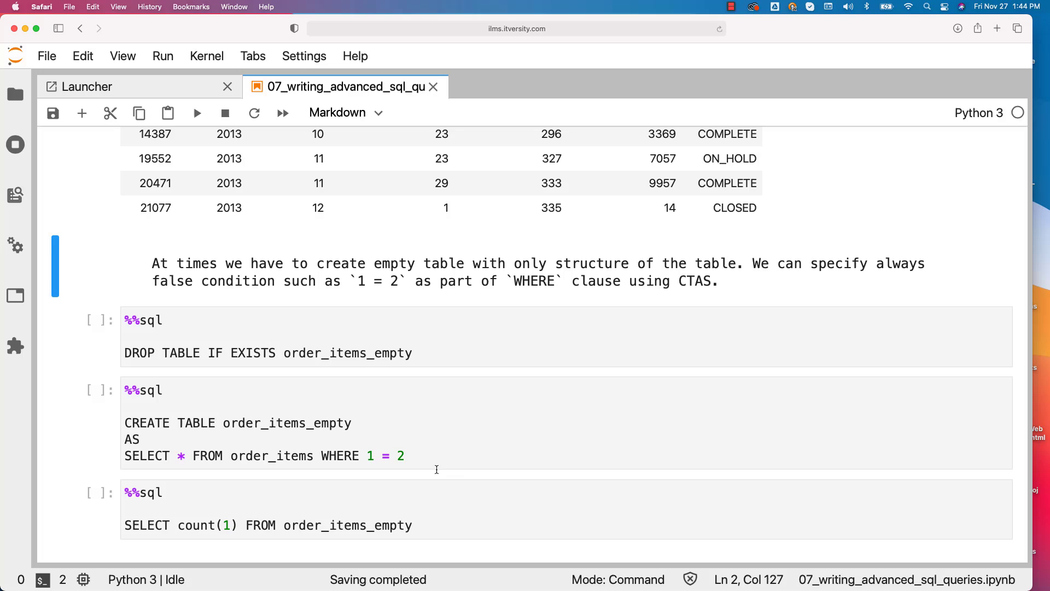
left_click_drag(425, 460, 323, 458)
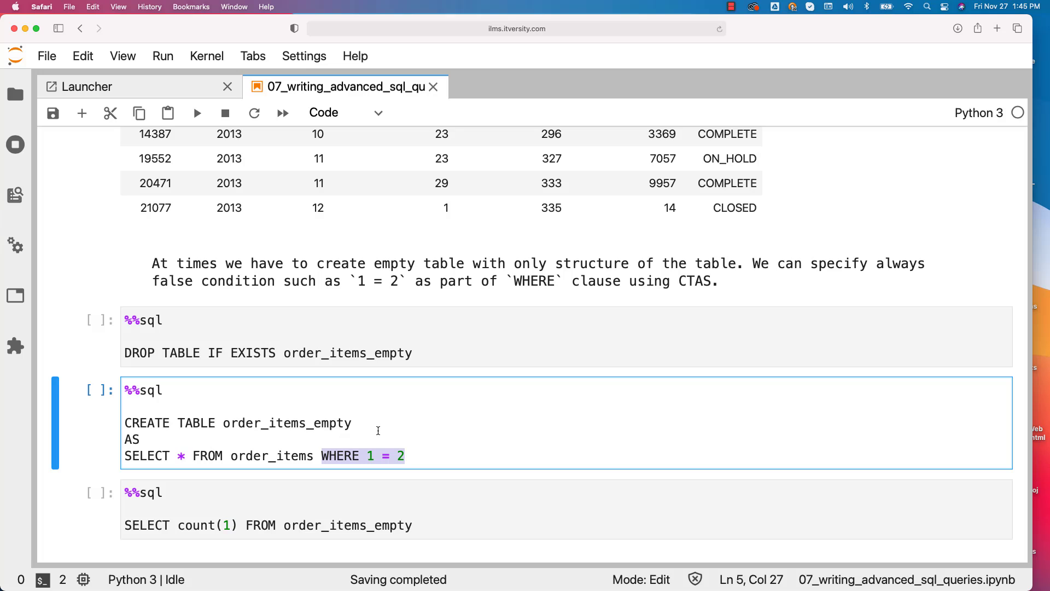
left_click(462, 352)
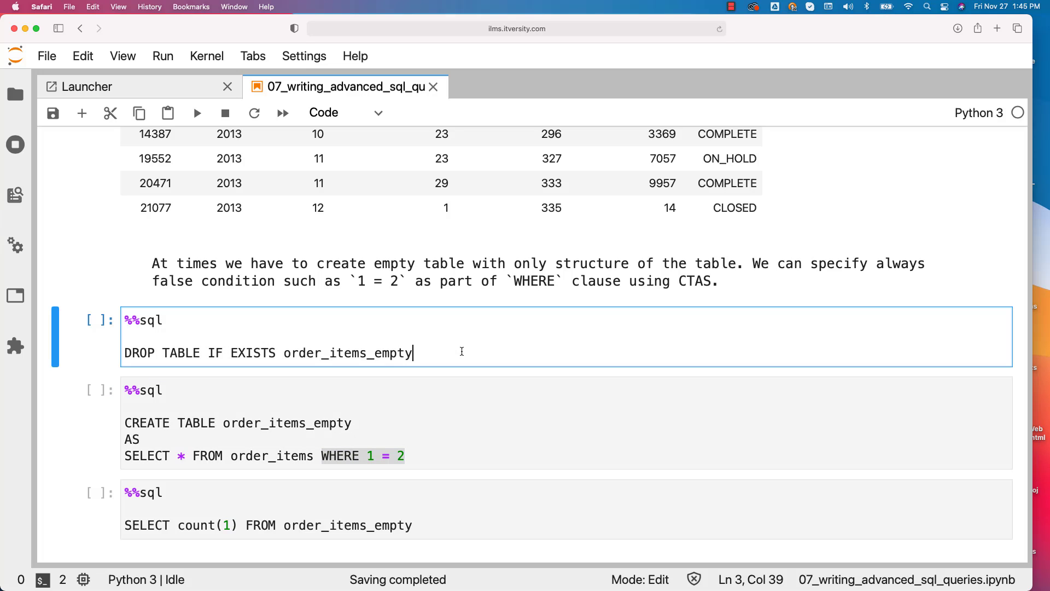
key("shift+Return")
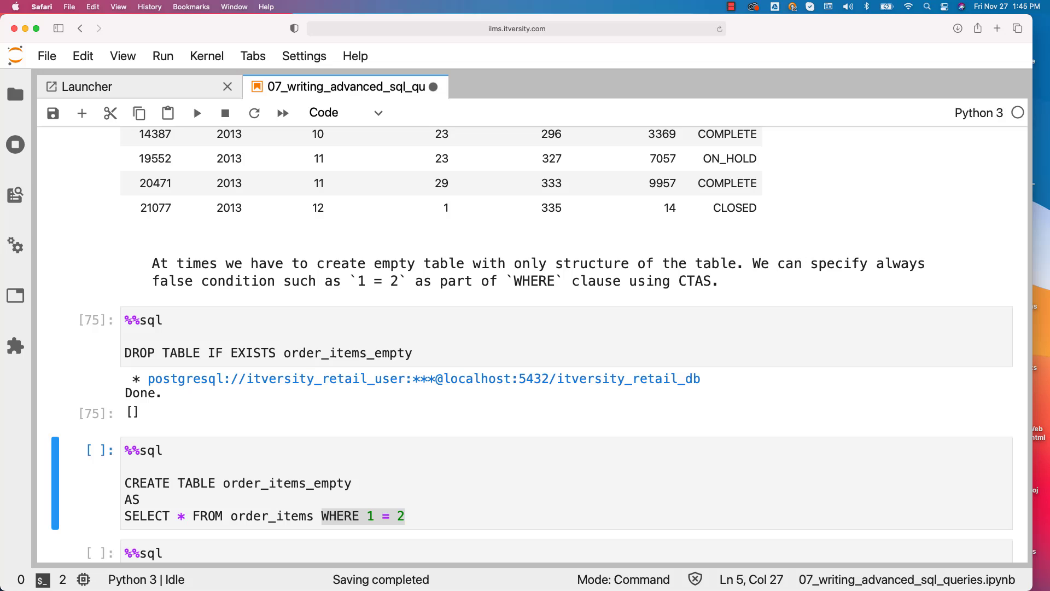
key("shift+Return")
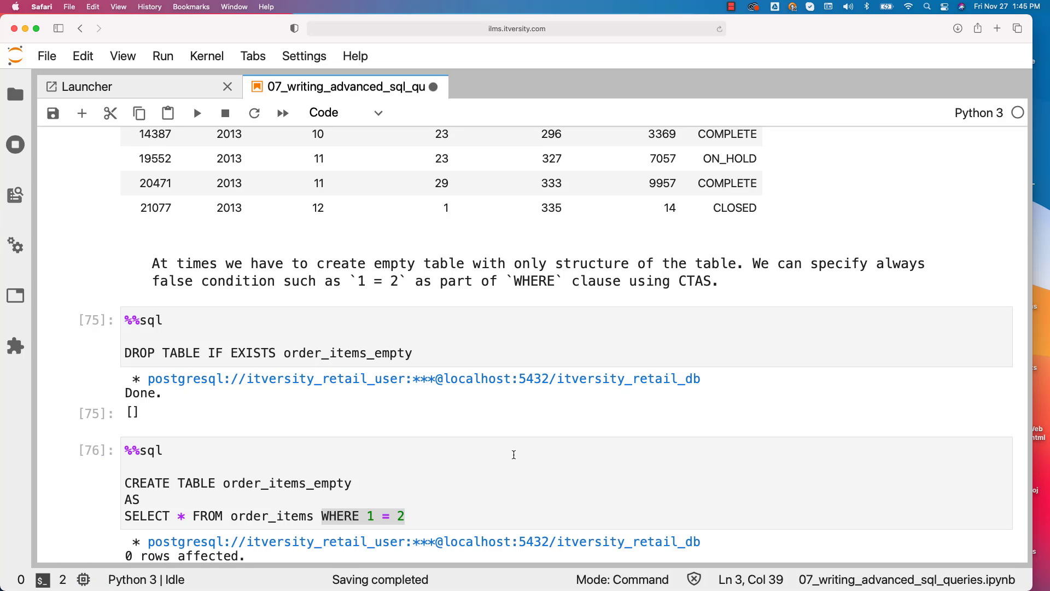
left_click(514, 451)
scroll(264, 357, "down", 6)
left_click(228, 303)
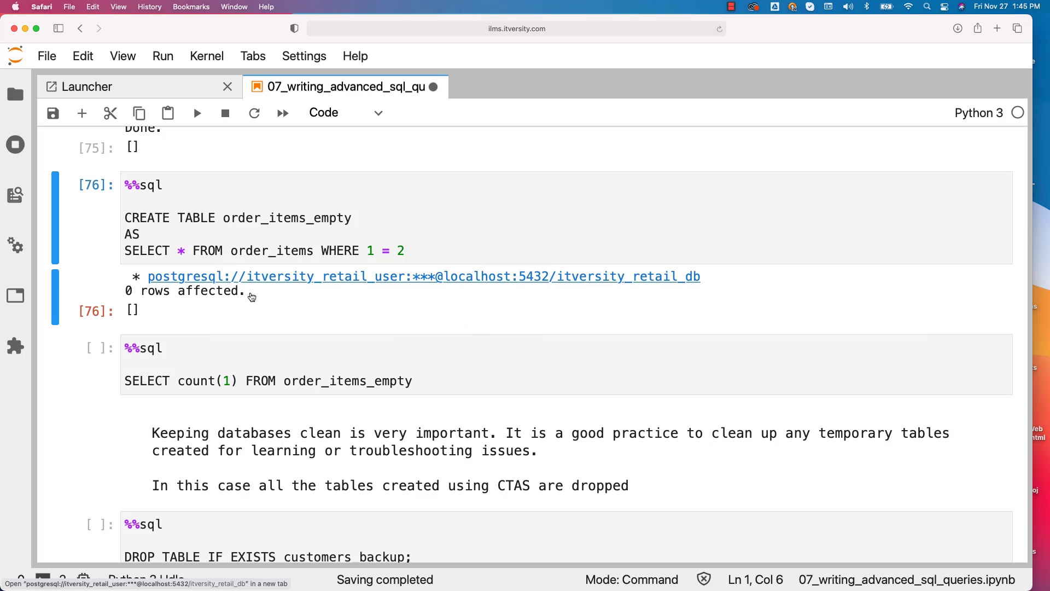
Stay on the notebook page and run SELECT count(1) on order_items_empty, confirming it returns 0.
key("super+r")
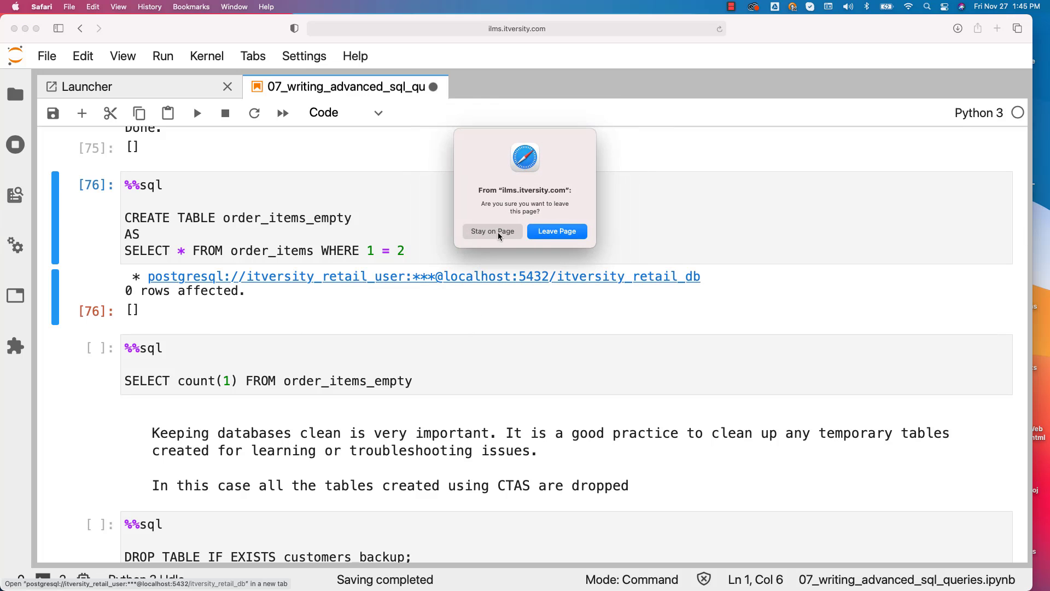
left_click(493, 230)
left_click(424, 364)
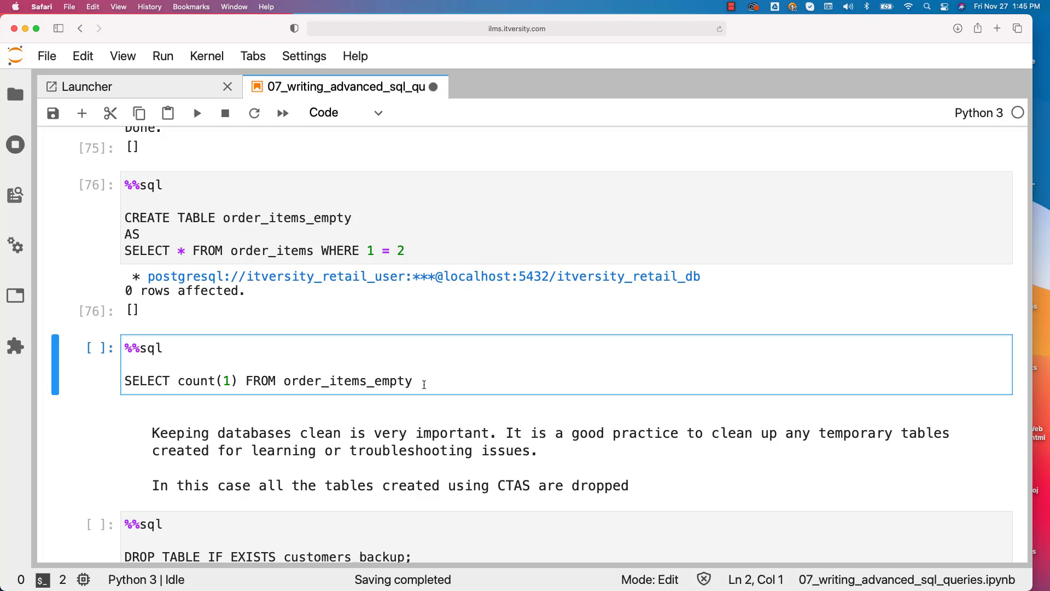
key("shift+Return")
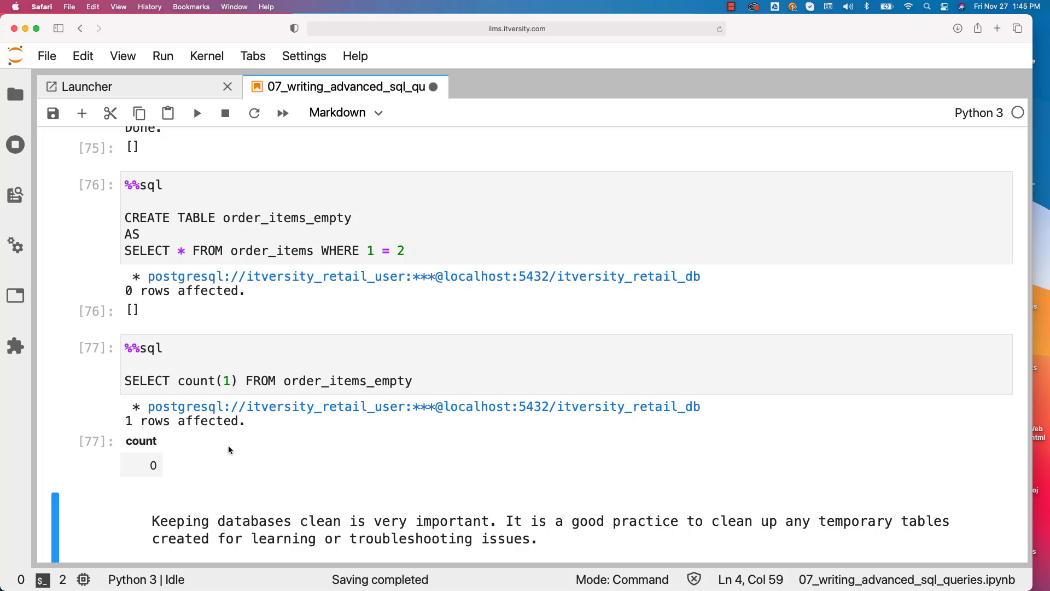
left_click(408, 250)
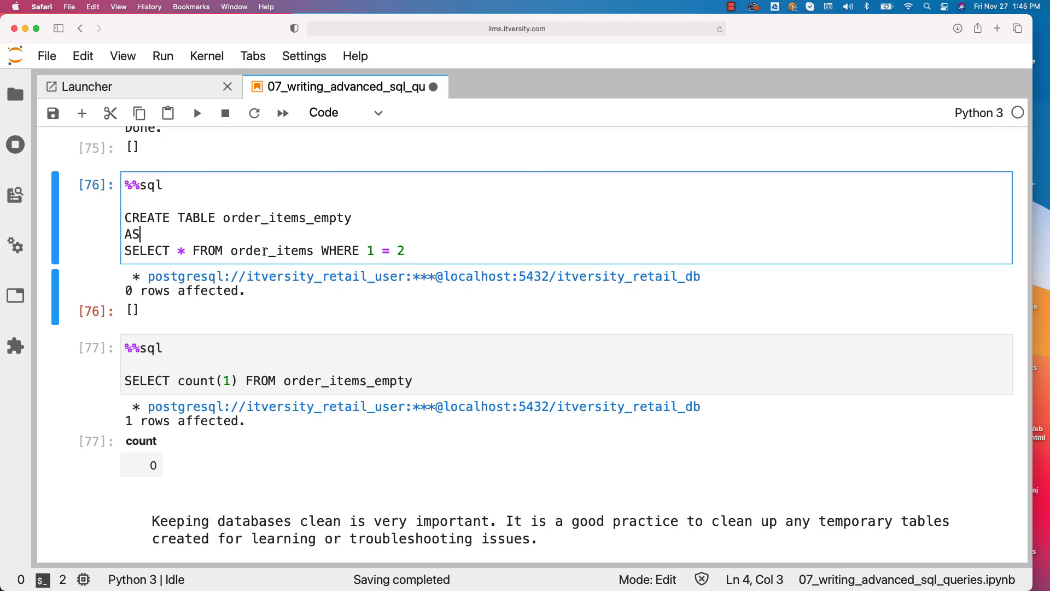
scroll(265, 251, "down", 3)
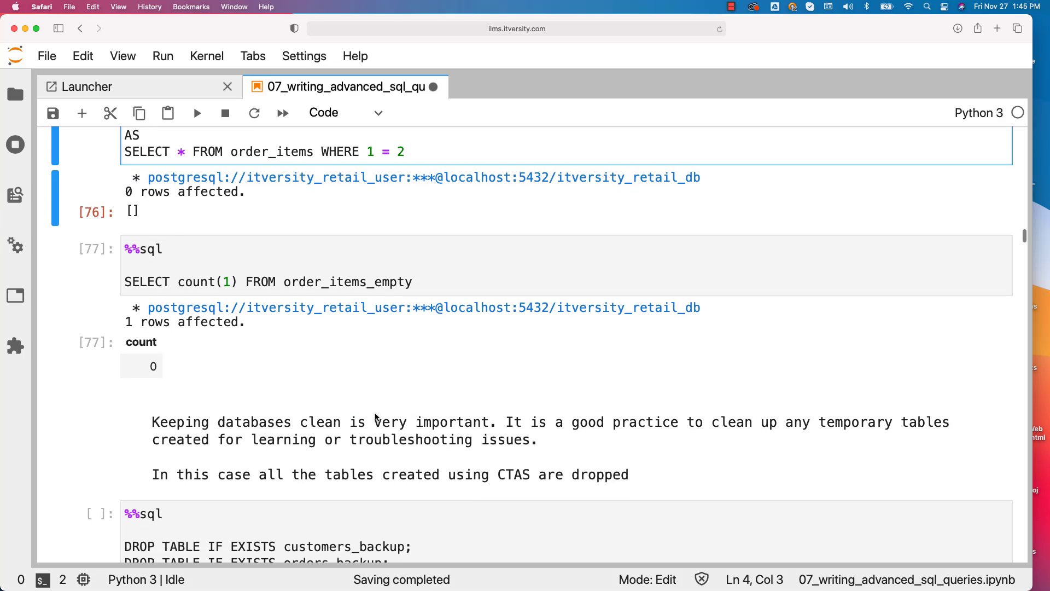
scroll(376, 418, "down", 1)
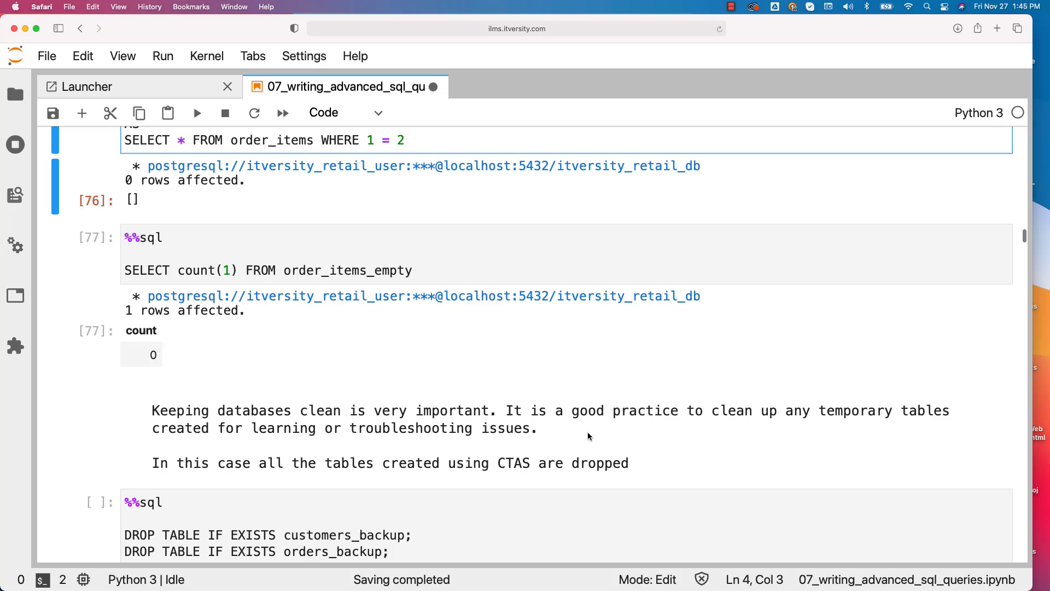
scroll(602, 432, "down", 2)
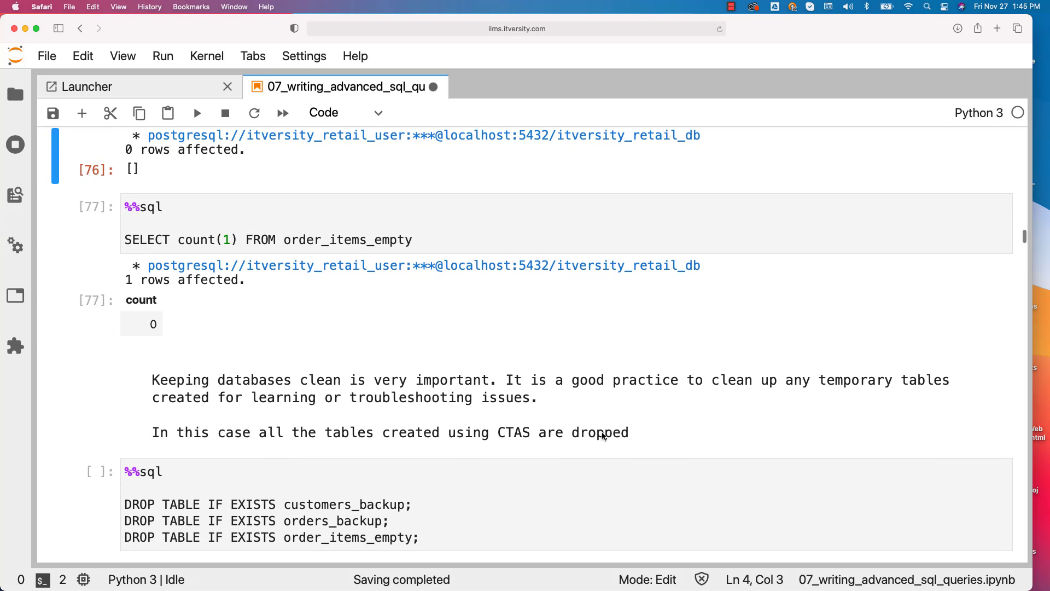
scroll(602, 432, "down", 2)
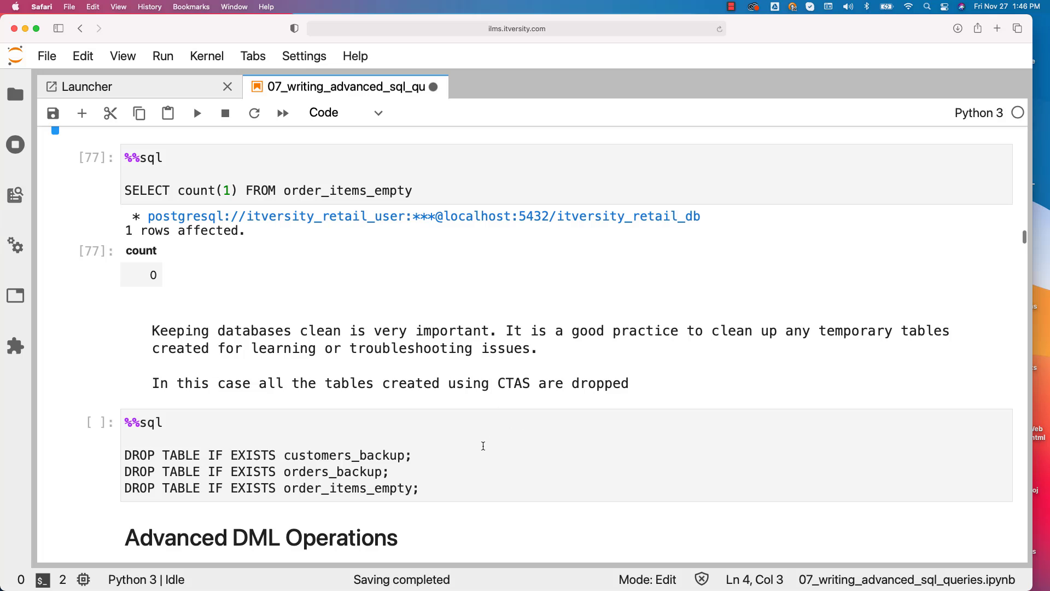
Run the DROP TABLE IF EXISTS cleanup for customers_backup, orders_backup and order_items_empty, then save.
left_click(506, 413)
key("shift+Return")
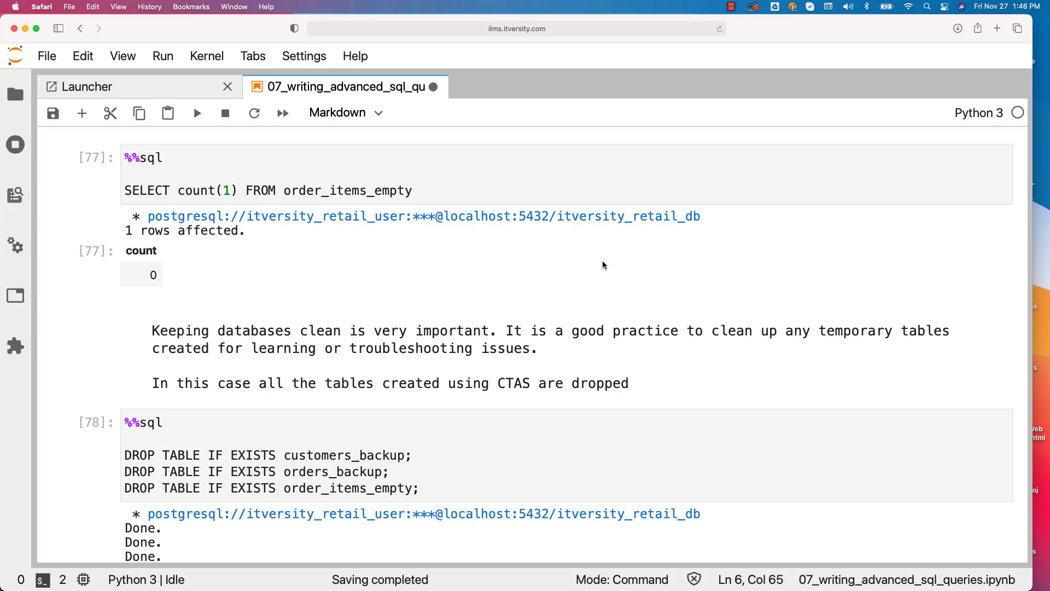
key("super+s")
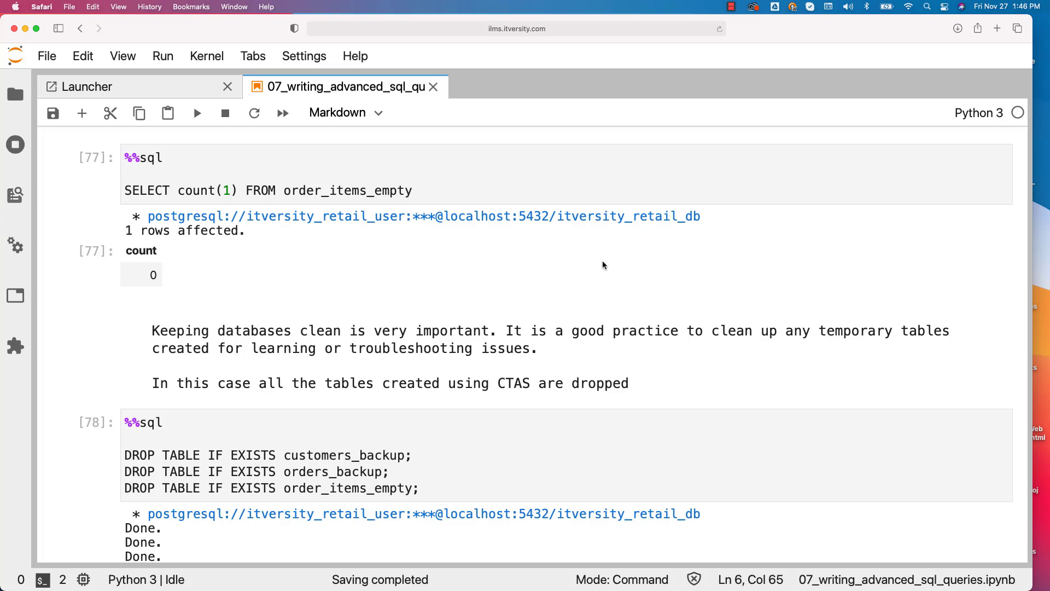